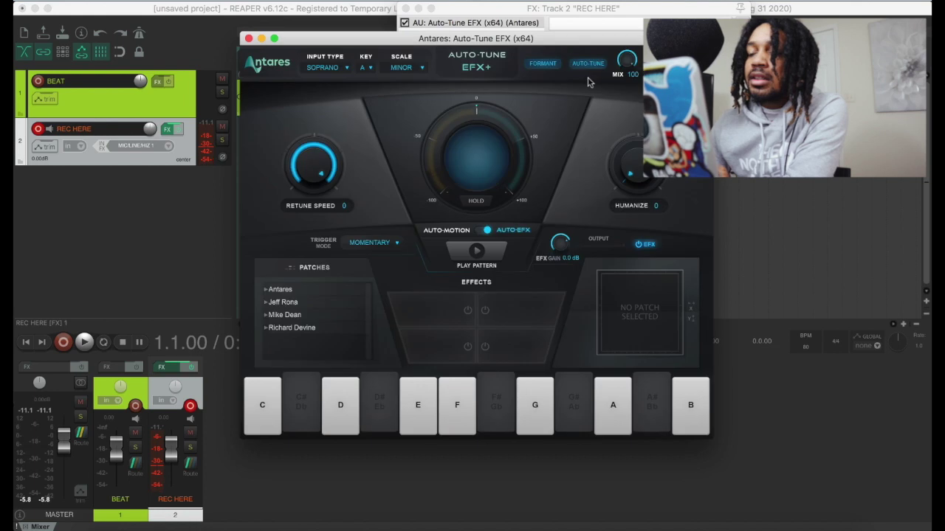
Close the Auto-Tune EFX window and remove that plug-in from the REC HERE track's effects
{"action": "left_click", "coordinate": [250, 37]}
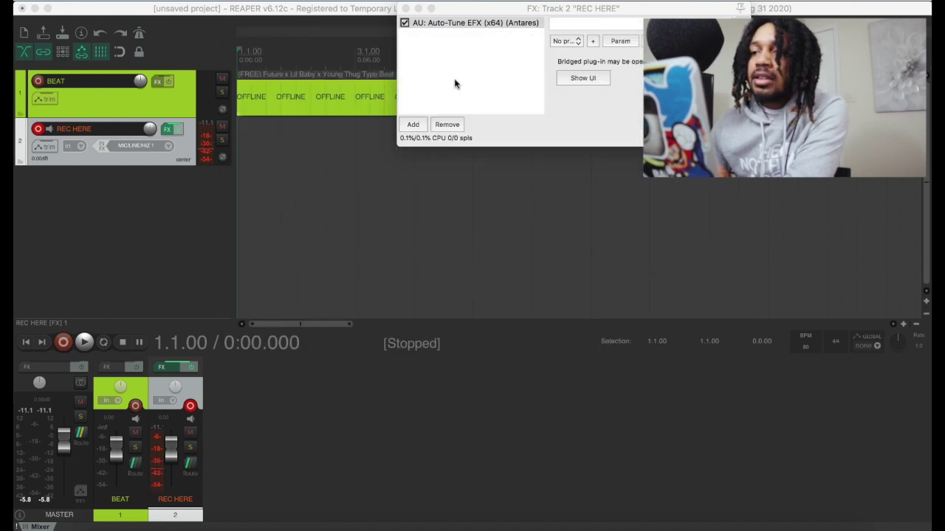
{"action": "left_click", "coordinate": [404, 33]}
{"action": "left_click", "coordinate": [405, 23]}
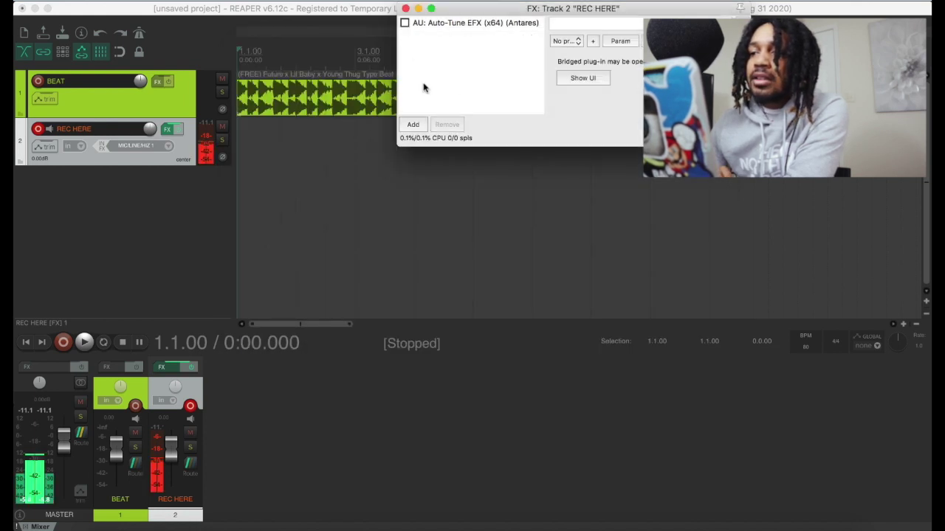
{"action": "left_click", "coordinate": [454, 24]}
{"action": "left_click", "coordinate": [448, 125]}
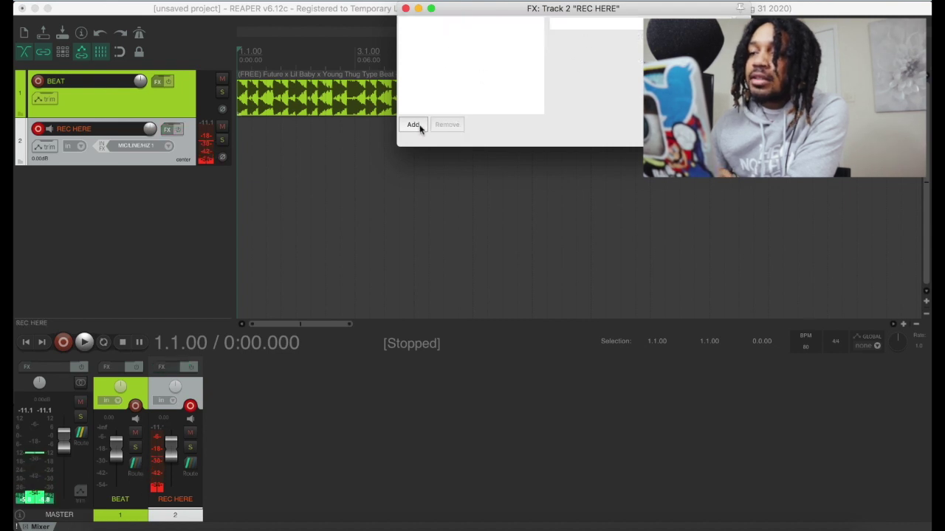
Find "waves tune" among the VST plug-ins and add Waves Tune Real-Time Mono to the REC HERE track
{"action": "left_click", "coordinate": [414, 124]}
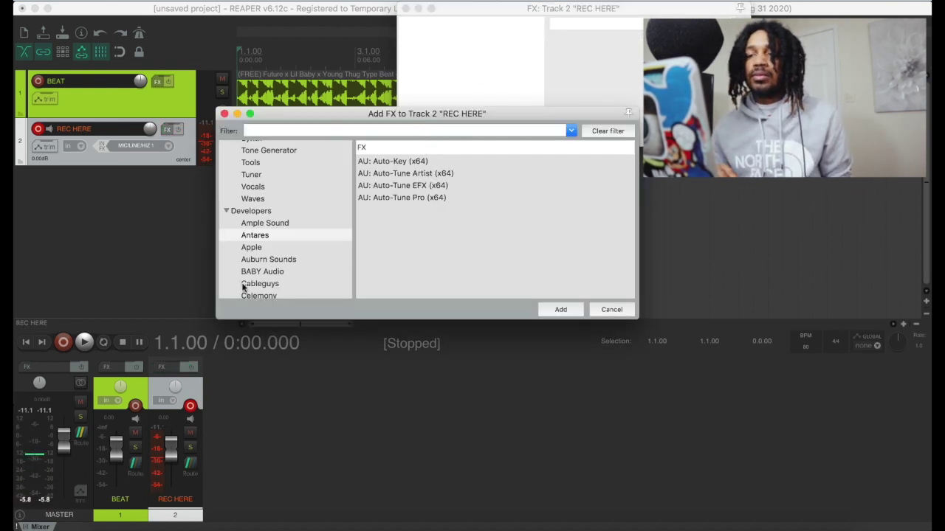
{"action": "type", "text": "waves tune realti"}
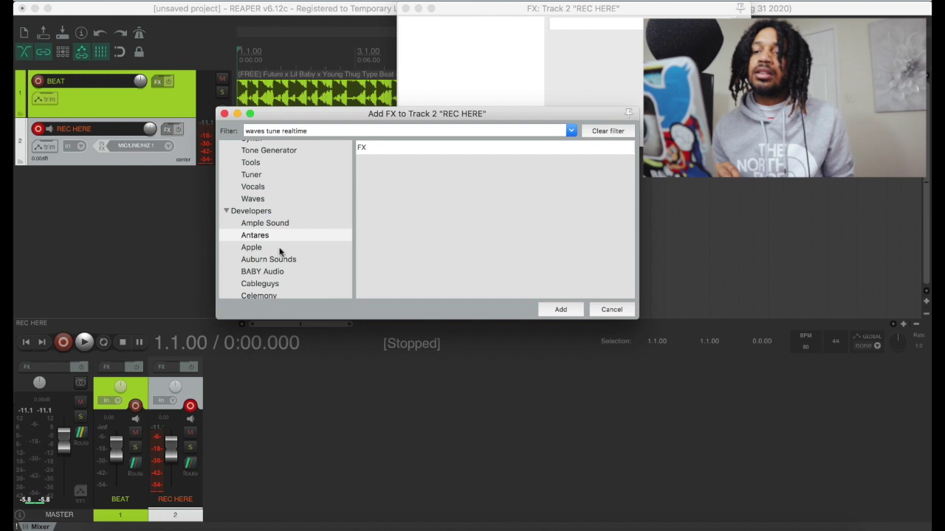
{"action": "type", "text": "me"}
{"action": "scroll", "coordinate": [280, 251], "scroll_direction": "down", "scroll_amount": 10}
{"action": "scroll", "coordinate": [281, 255], "scroll_direction": "up", "scroll_amount": 20}
{"action": "scroll", "coordinate": [248, 192], "scroll_direction": "up", "scroll_amount": 1}
{"action": "left_click", "coordinate": [249, 159]}
{"action": "left_click", "coordinate": [333, 134]}
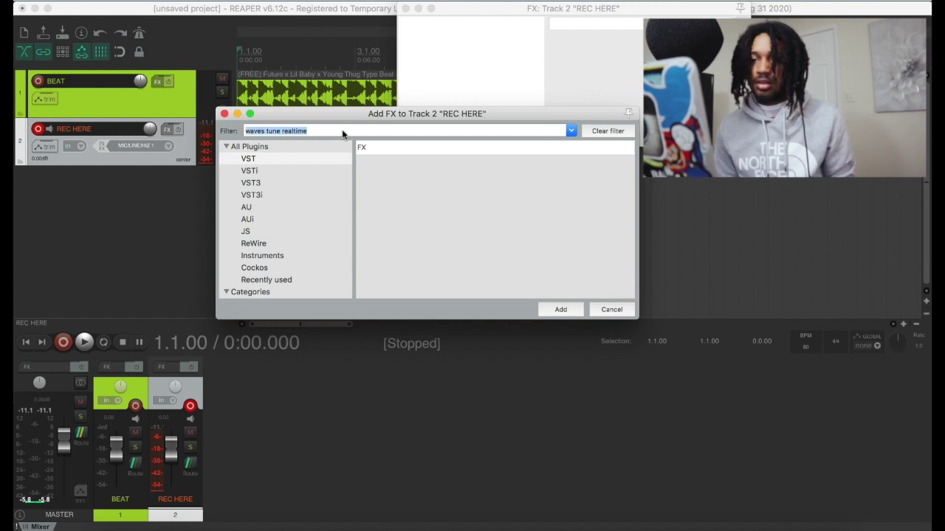
{"action": "type", "text": "waves"}
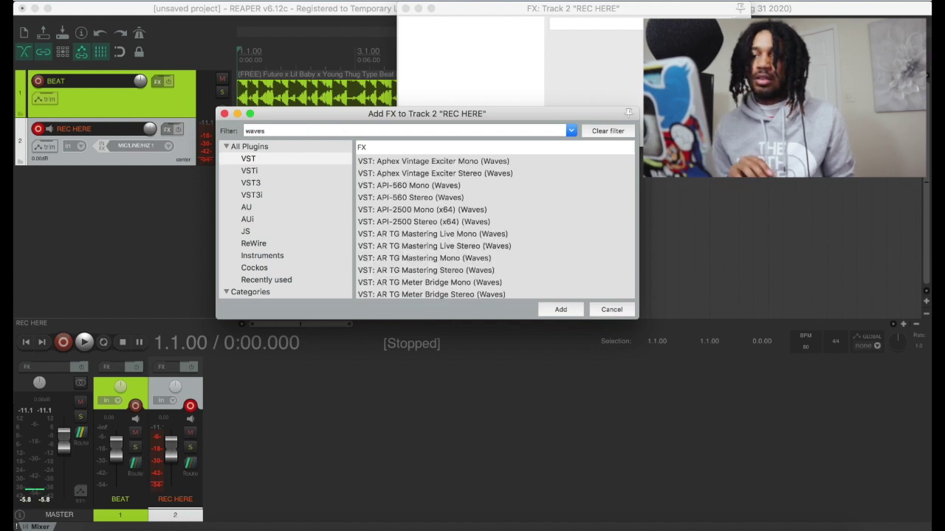
{"action": "type", "text": " tune"}
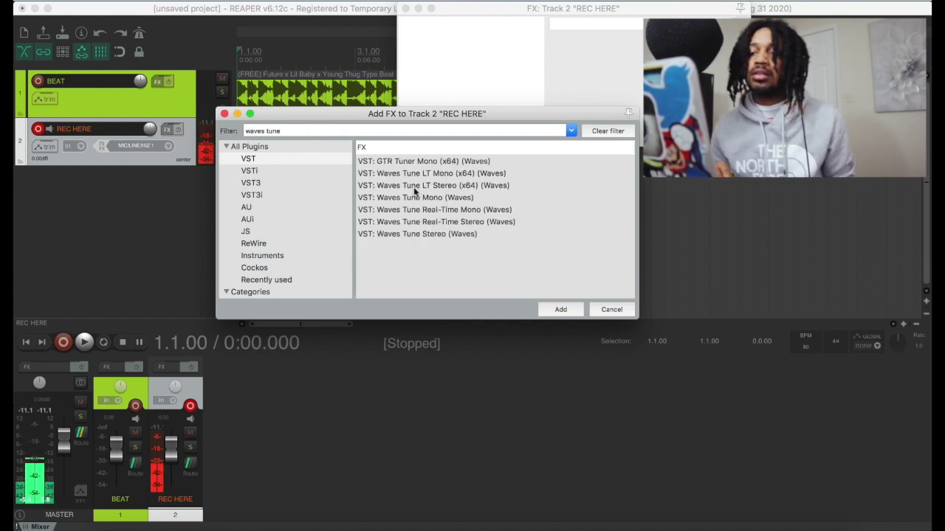
{"action": "double_click", "coordinate": [446, 210]}
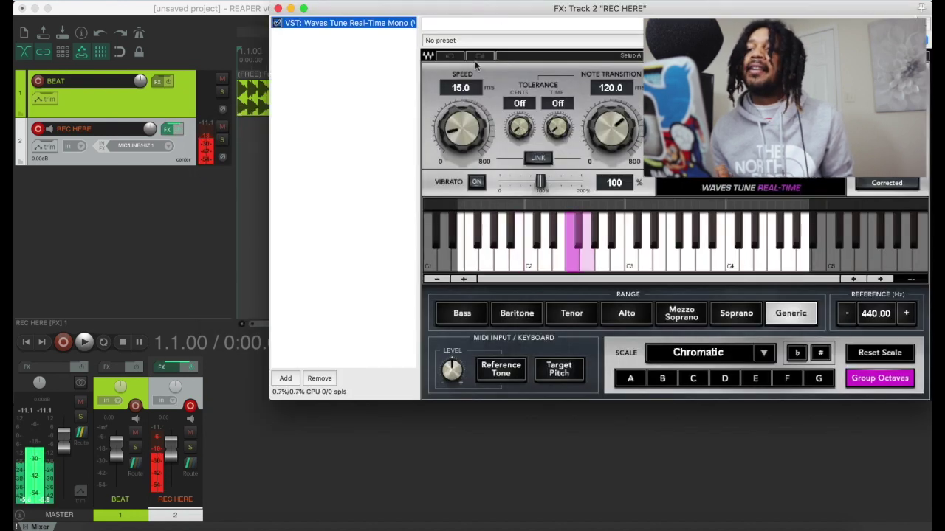
In Waves Tune Real-Time, set Speed and Note Transition to 0.1 ms and the scale to A-flat Natural Minor
{"action": "left_click_drag", "start_coordinate": [506, 9], "coordinate": [411, 90]}
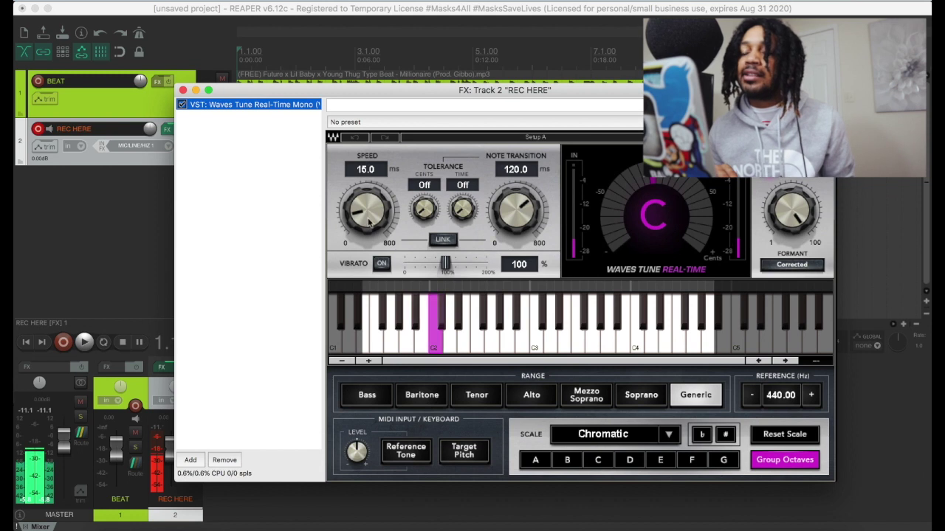
{"action": "left_click_drag", "start_coordinate": [366, 211], "coordinate": [367, 251]}
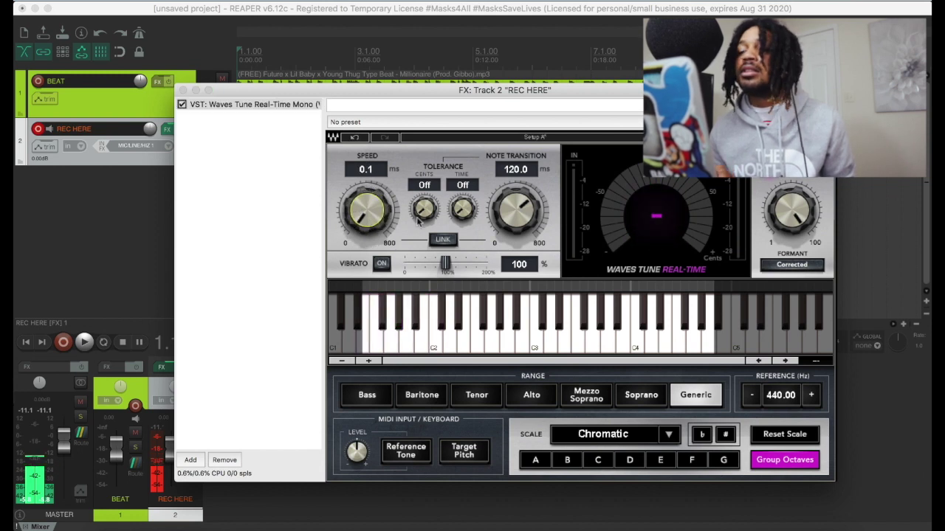
{"action": "left_click_drag", "start_coordinate": [517, 211], "coordinate": [516, 251]}
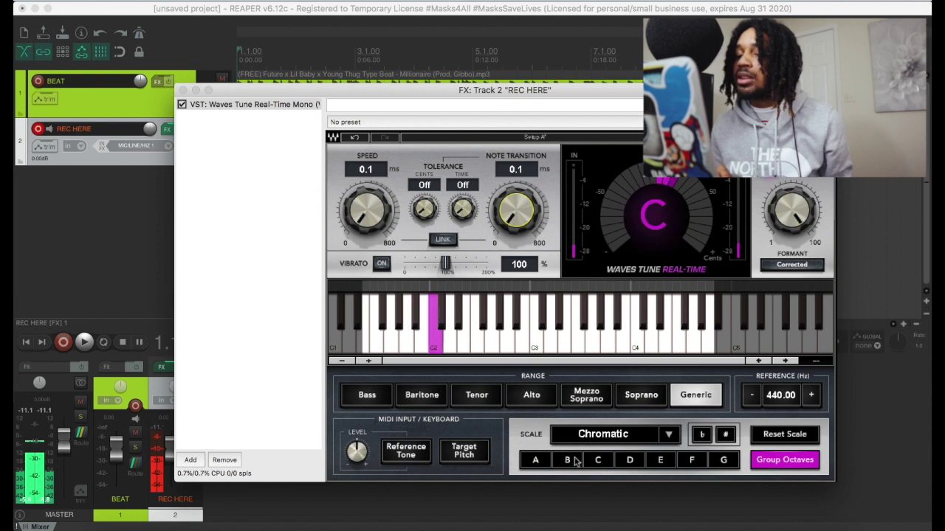
{"action": "left_click", "coordinate": [535, 461]}
{"action": "scroll", "coordinate": [613, 436], "scroll_direction": "down", "scroll_amount": 2}
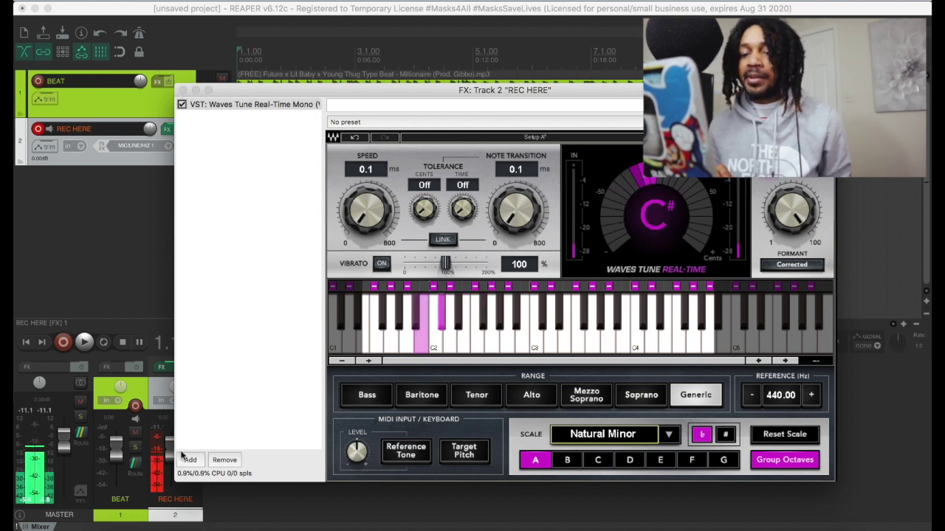
Search the plug-ins for "L1" and add L1+ Ultramaximizer Stereo after Waves Tune Real-Time
{"action": "left_click", "coordinate": [190, 461]}
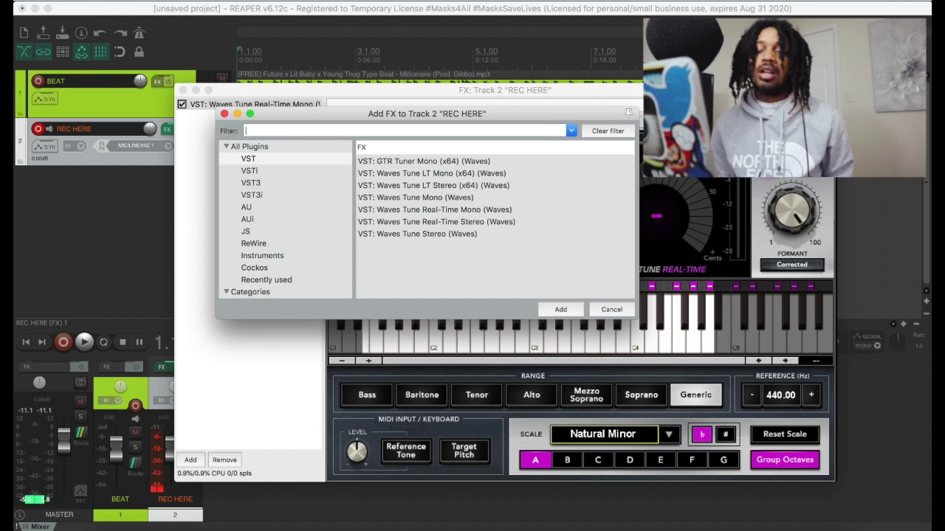
{"action": "type", "text": "L"}
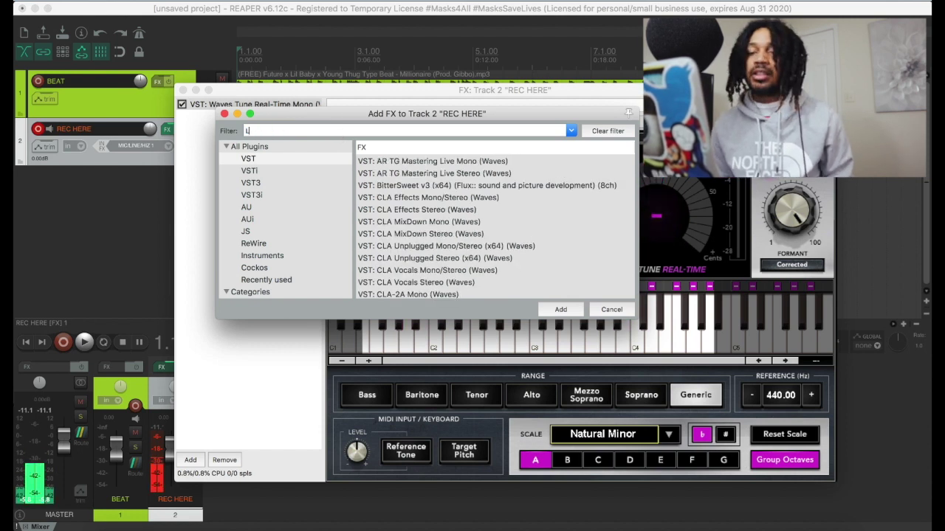
{"action": "type", "text": "1"}
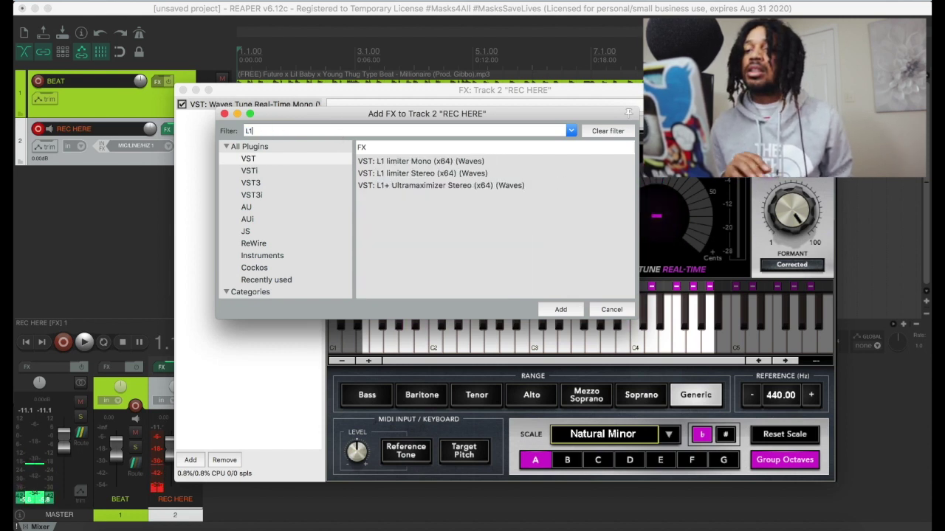
{"action": "double_click", "coordinate": [448, 186]}
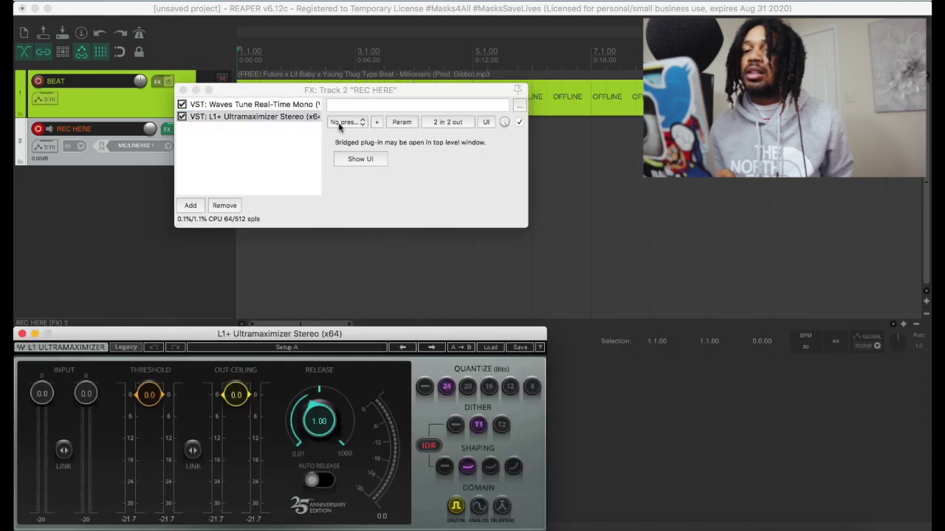
Browse the L1+ Ultramaximizer presets, load TruePeak, and close the plug-in and track effects windows
{"action": "left_click_drag", "start_coordinate": [340, 334], "coordinate": [523, 176]}
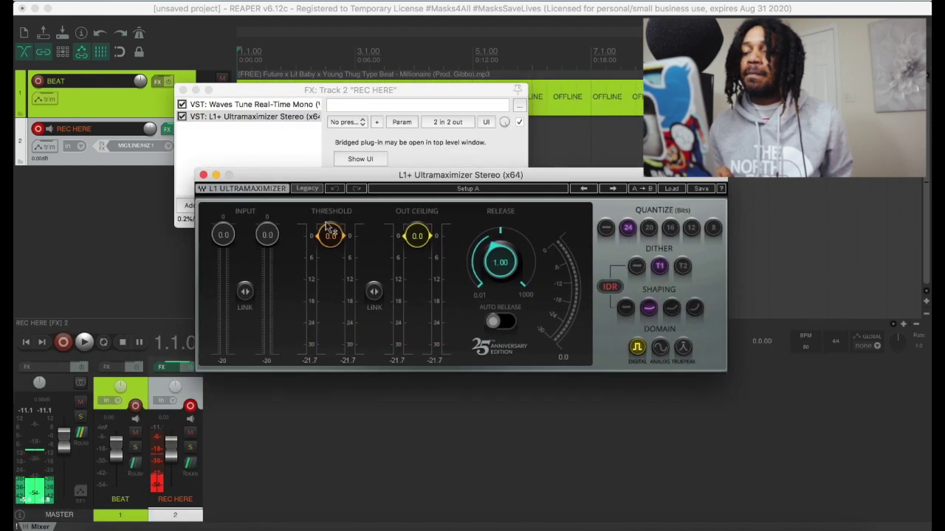
{"action": "left_click", "coordinate": [613, 190]}
{"action": "left_click", "coordinate": [613, 190]}
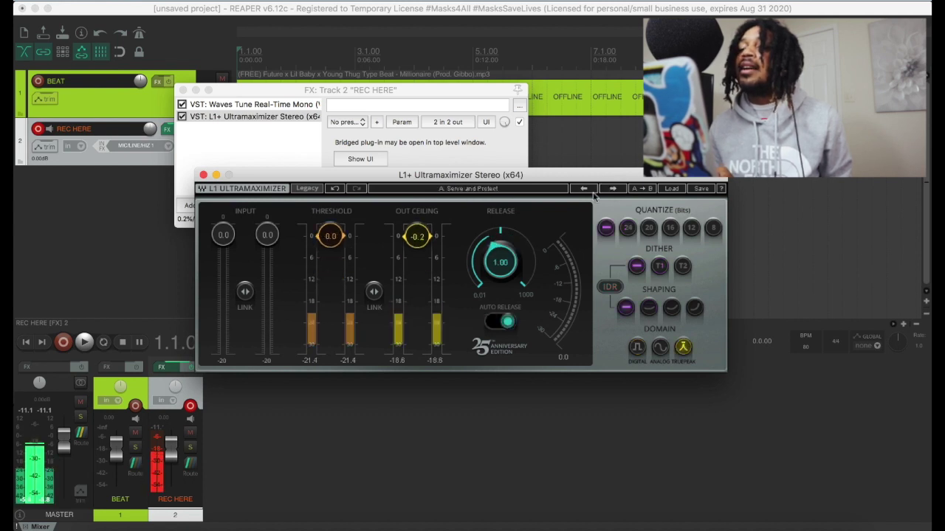
{"action": "left_click", "coordinate": [601, 189]}
{"action": "left_click", "coordinate": [585, 190]}
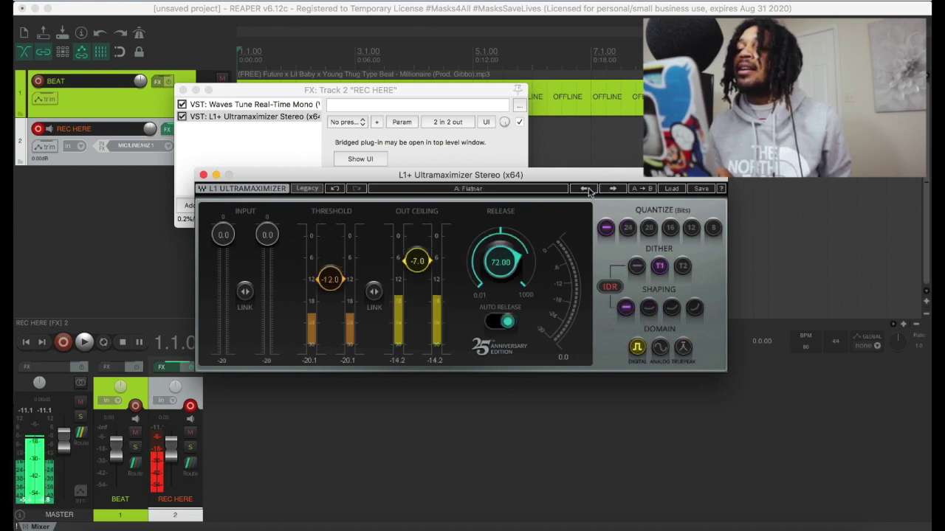
{"action": "left_click", "coordinate": [612, 189]}
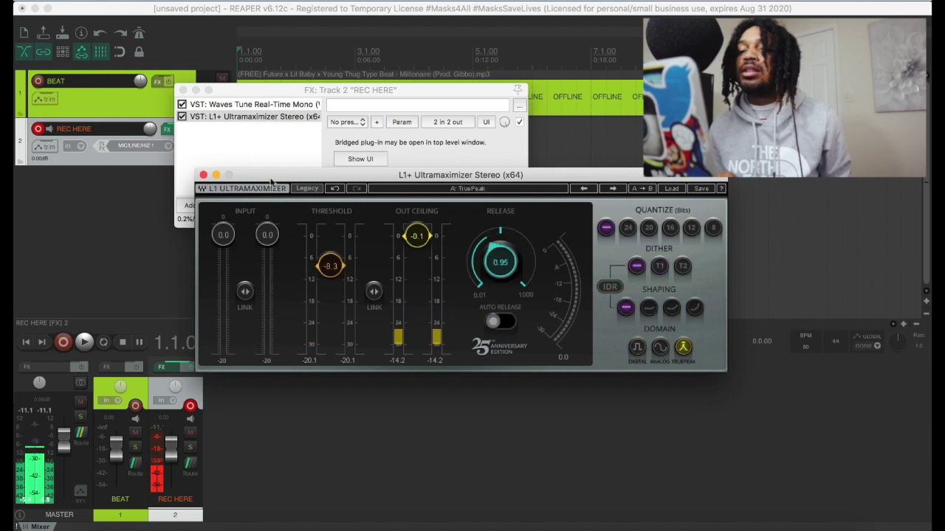
{"action": "left_click", "coordinate": [203, 175]}
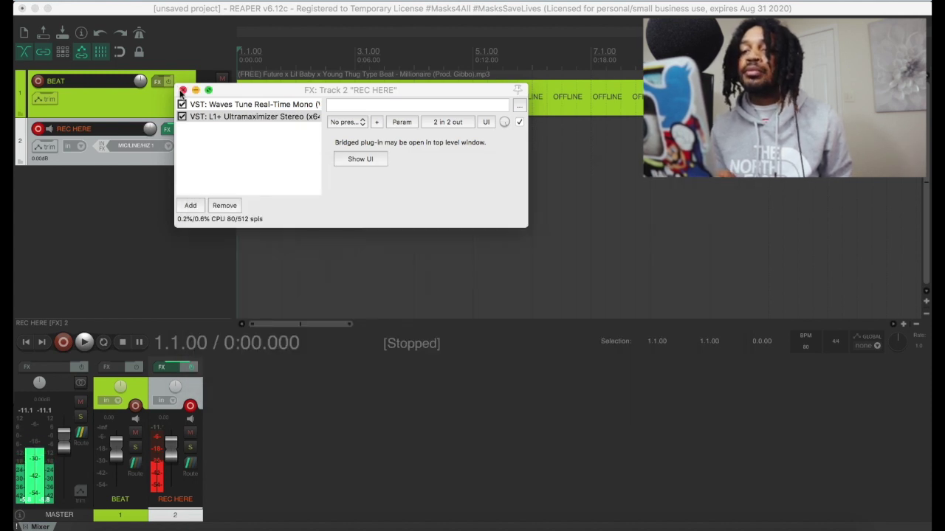
{"action": "left_click", "coordinate": [194, 208]}
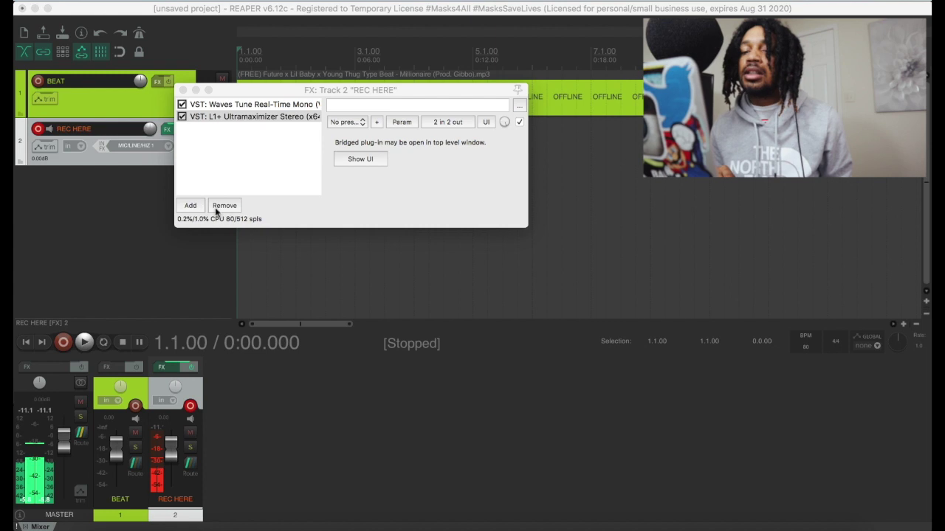
{"action": "left_click", "coordinate": [183, 90]}
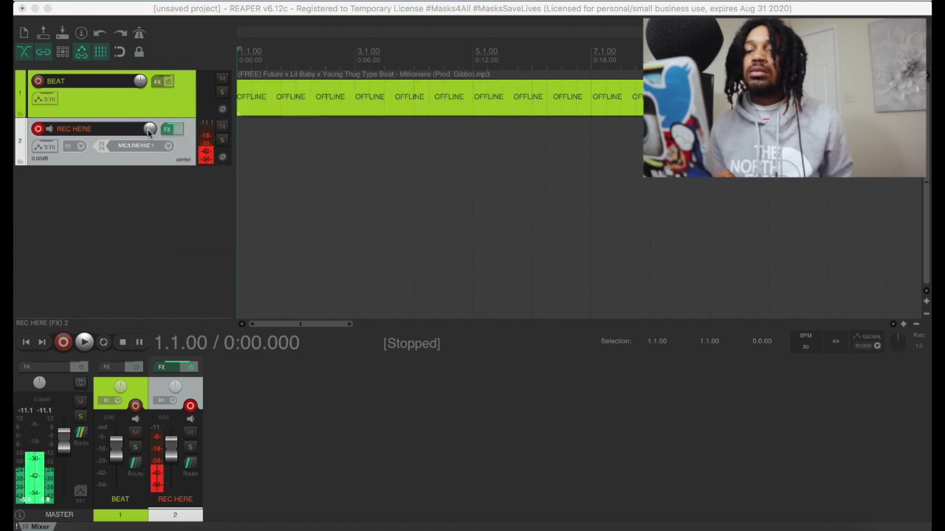
Lower the REC HERE track's volume to -4.42 dB and play the project from the start to test the vocal over the beat
{"action": "left_click_drag", "start_coordinate": [150, 131], "coordinate": [150, 133]}
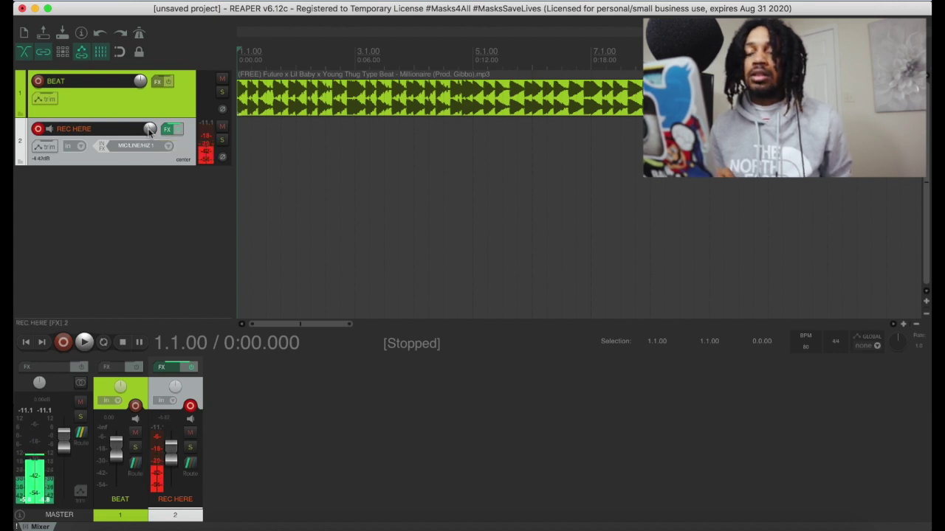
{"action": "key", "text": "space"}
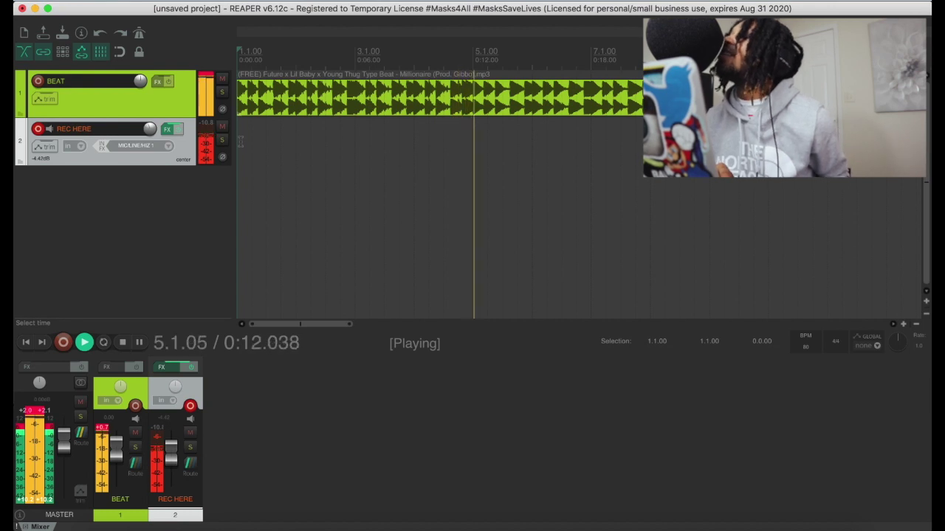
{"action": "key", "text": "space"}
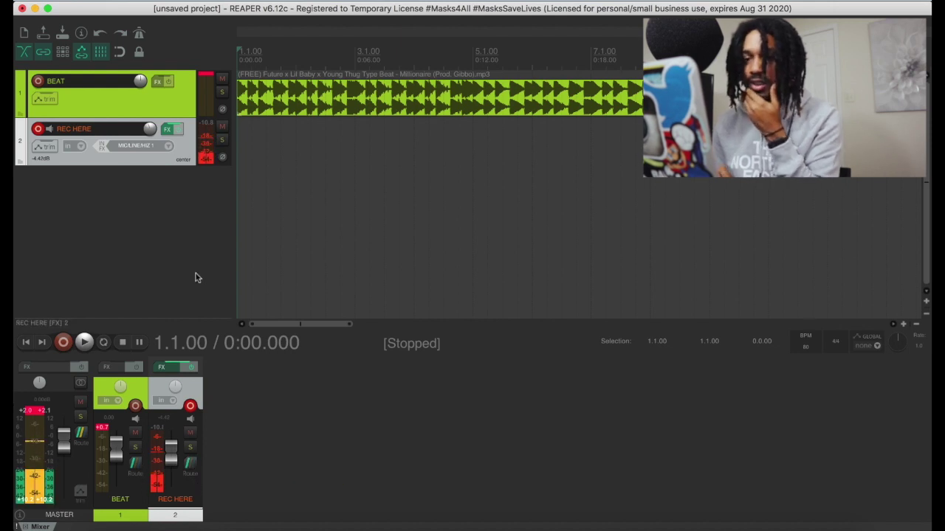
Duplicate the REC HERE track, disarm the copy for recording and rename it VOX
{"action": "right_click", "coordinate": [184, 152]}
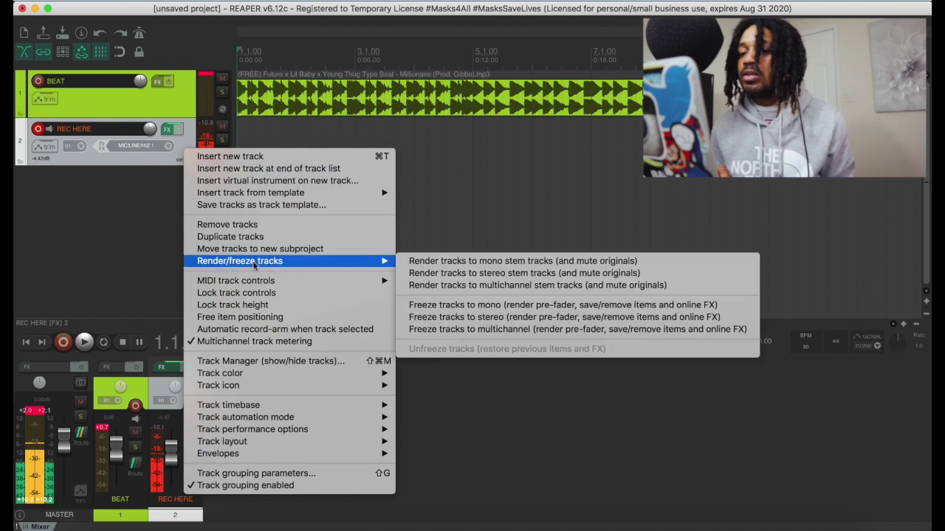
{"action": "left_click", "coordinate": [230, 237]}
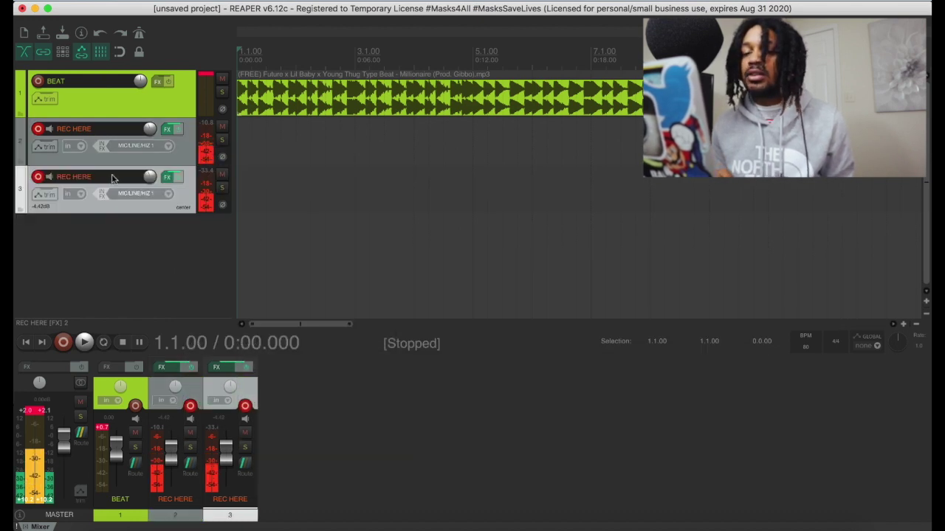
{"action": "left_click", "coordinate": [89, 178]}
{"action": "double_click", "coordinate": [94, 179]}
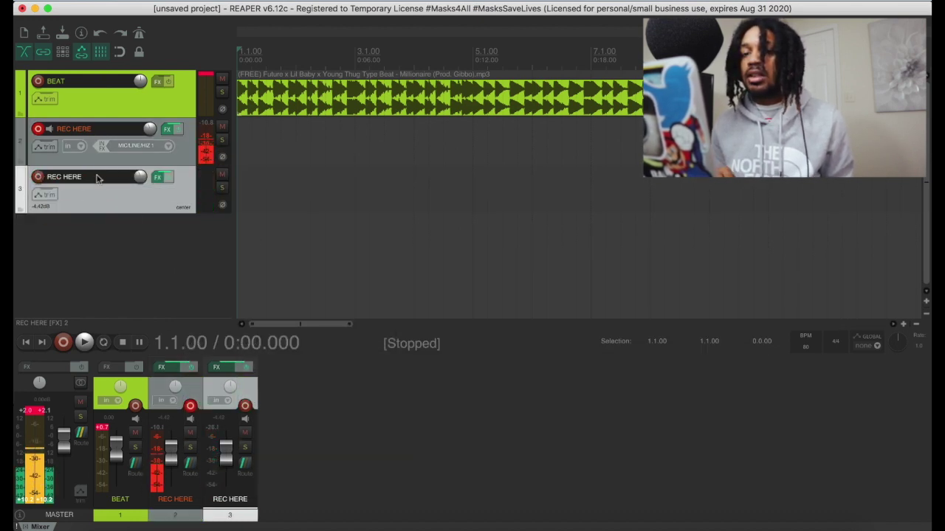
{"action": "type", "text": "vox"}
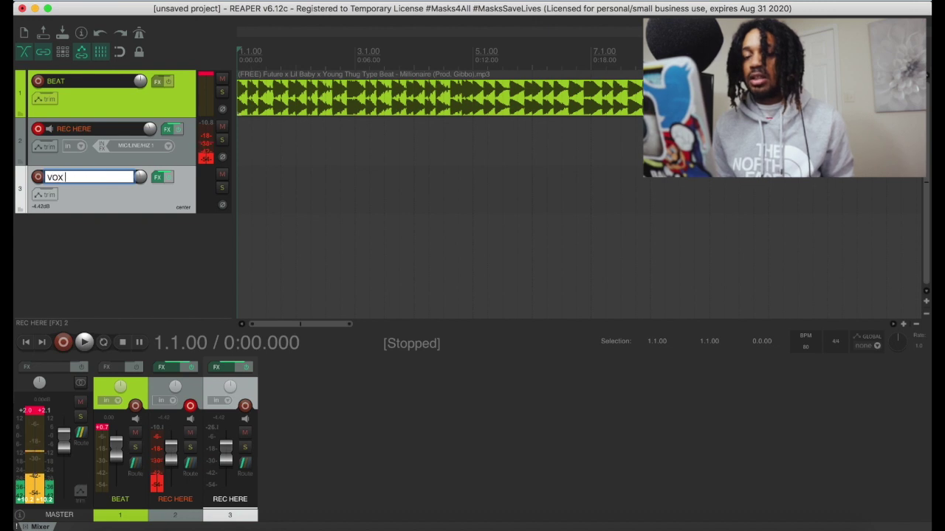
{"action": "key", "text": "Return"}
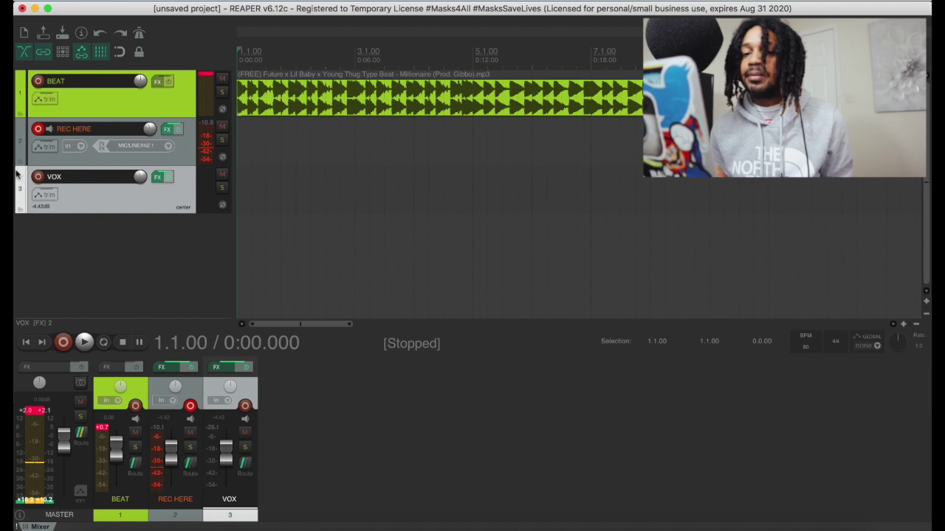
Give the VOX track a custom purple color
{"action": "right_click", "coordinate": [103, 183]}
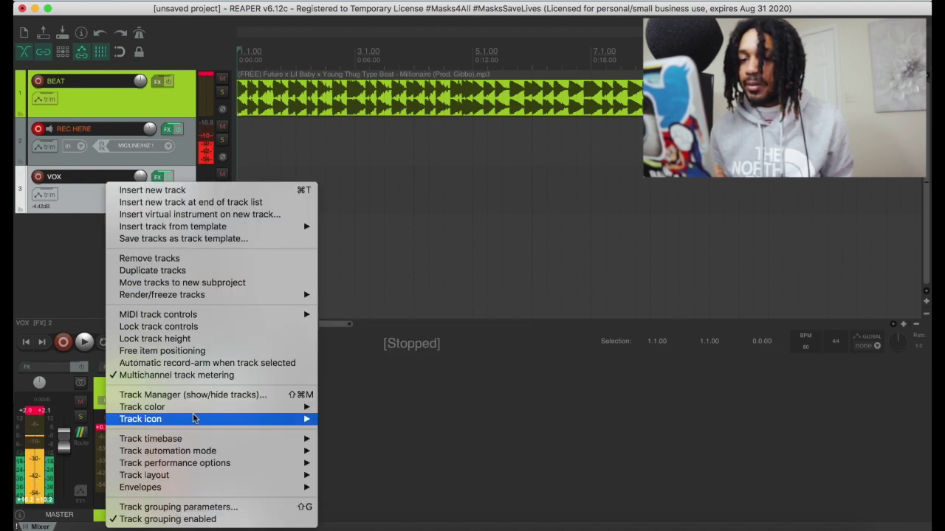
{"action": "mouse_move", "coordinate": [198, 408]}
{"action": "left_click", "coordinate": [373, 408]}
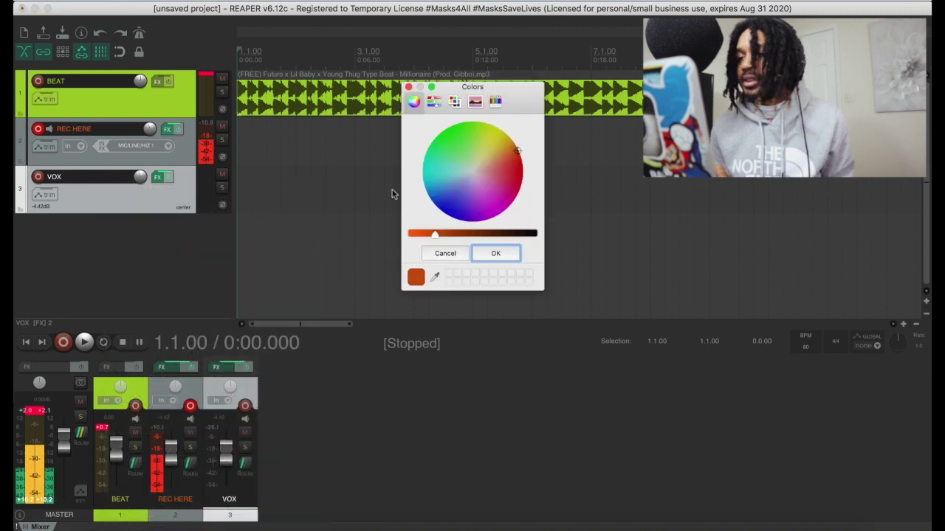
{"action": "left_click_drag", "start_coordinate": [464, 183], "coordinate": [483, 236]}
{"action": "left_click", "coordinate": [494, 253]}
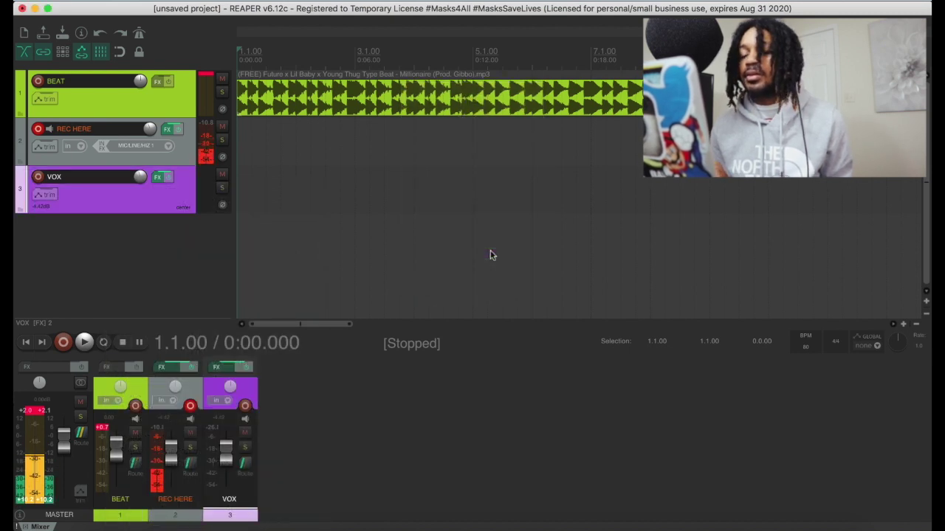
Give the REC HERE track a custom red color
{"action": "left_click", "coordinate": [184, 163]}
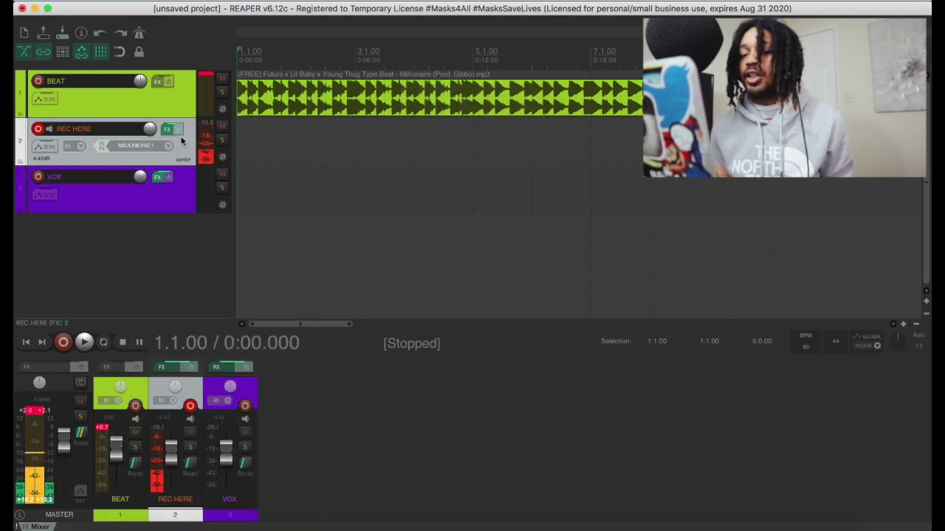
{"action": "right_click", "coordinate": [182, 140]}
{"action": "mouse_move", "coordinate": [339, 363]}
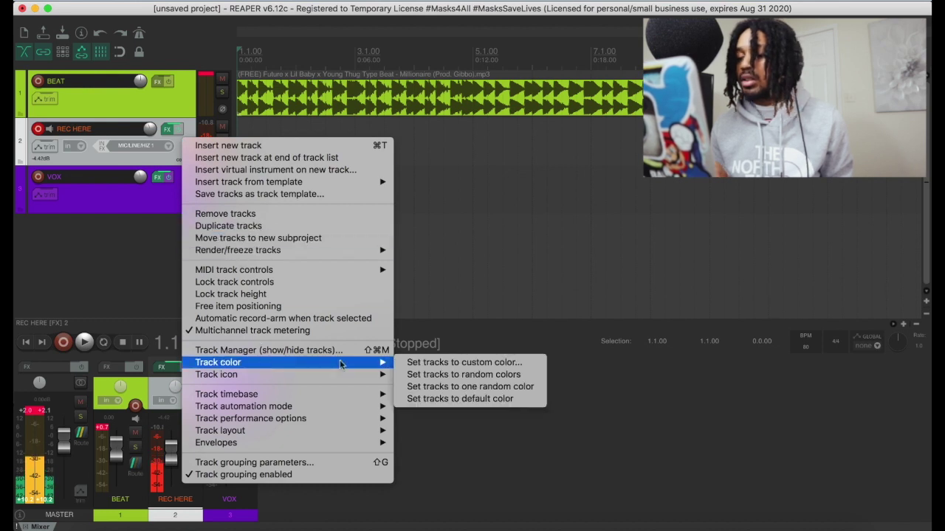
{"action": "left_click", "coordinate": [414, 361]}
{"action": "left_click_drag", "start_coordinate": [485, 168], "coordinate": [537, 164]}
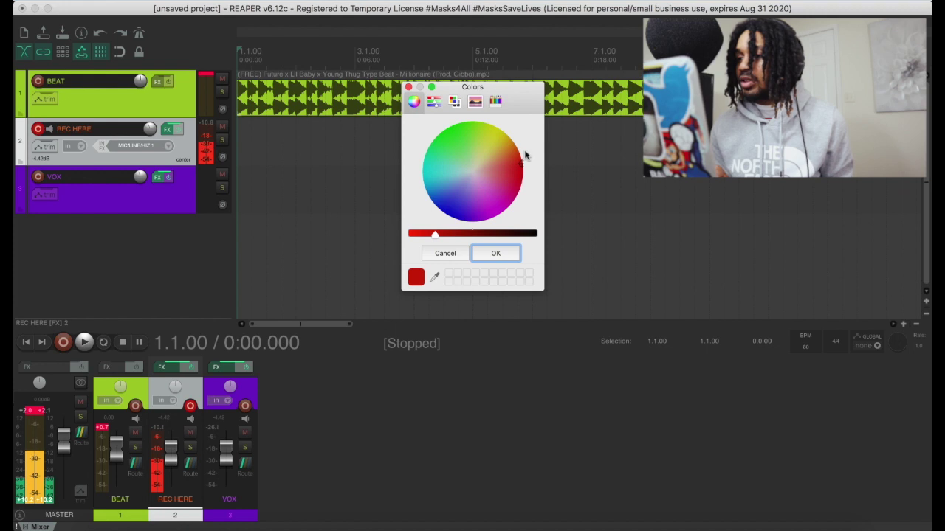
{"action": "left_click_drag", "start_coordinate": [518, 161], "coordinate": [529, 178]}
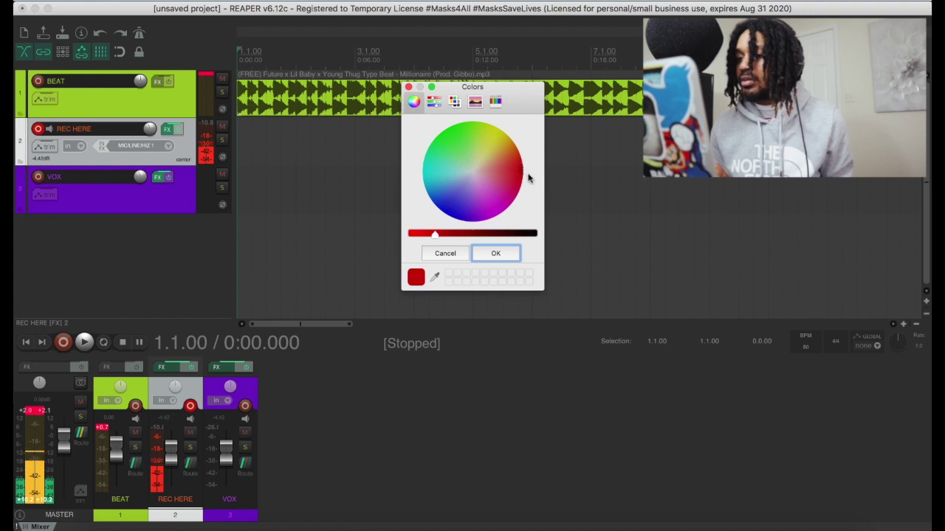
{"action": "left_click", "coordinate": [510, 251]}
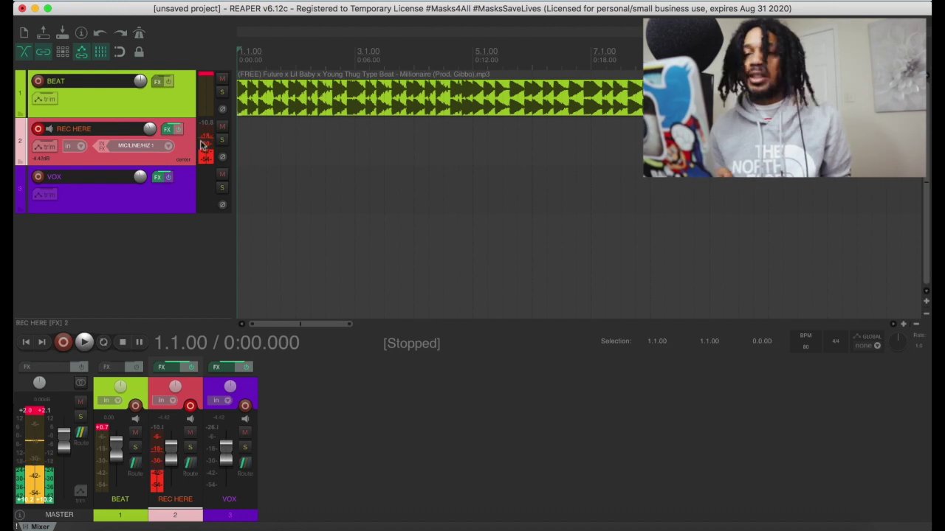
{"action": "left_click", "coordinate": [189, 465]}
{"action": "left_click_drag", "start_coordinate": [359, 368], "coordinate": [431, 173]}
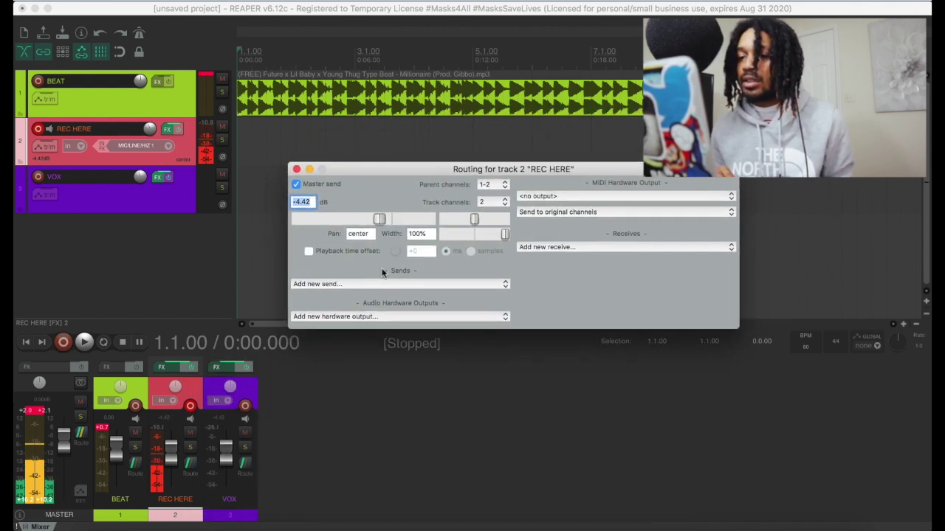
{"action": "left_click", "coordinate": [398, 285]}
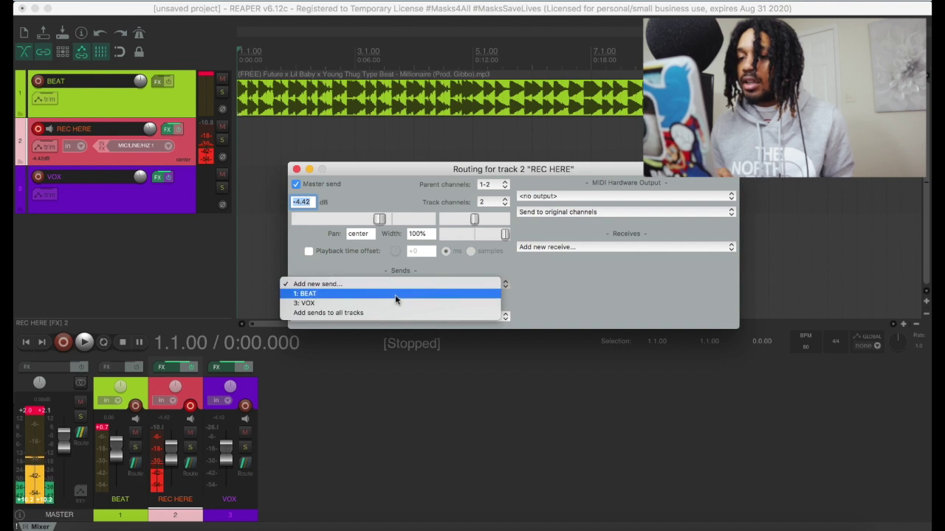
{"action": "left_click", "coordinate": [635, 274]}
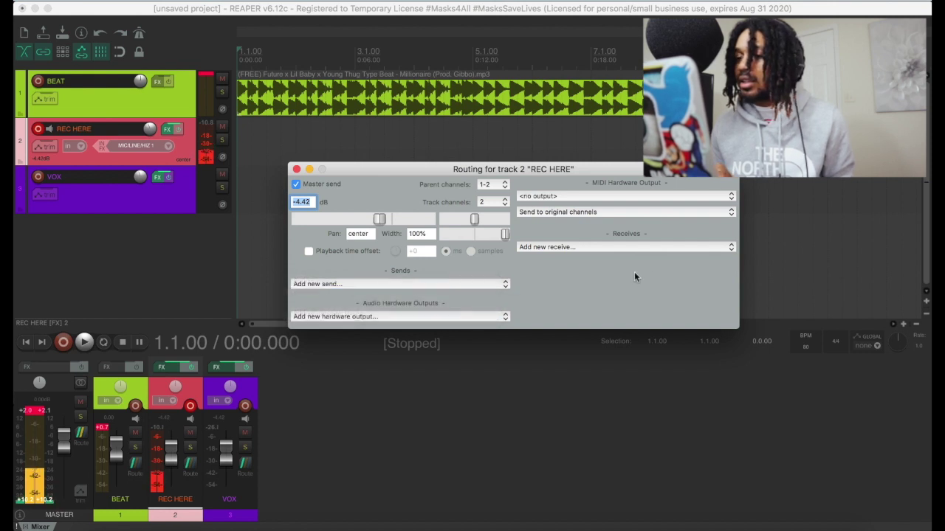
{"action": "left_click", "coordinate": [296, 169]}
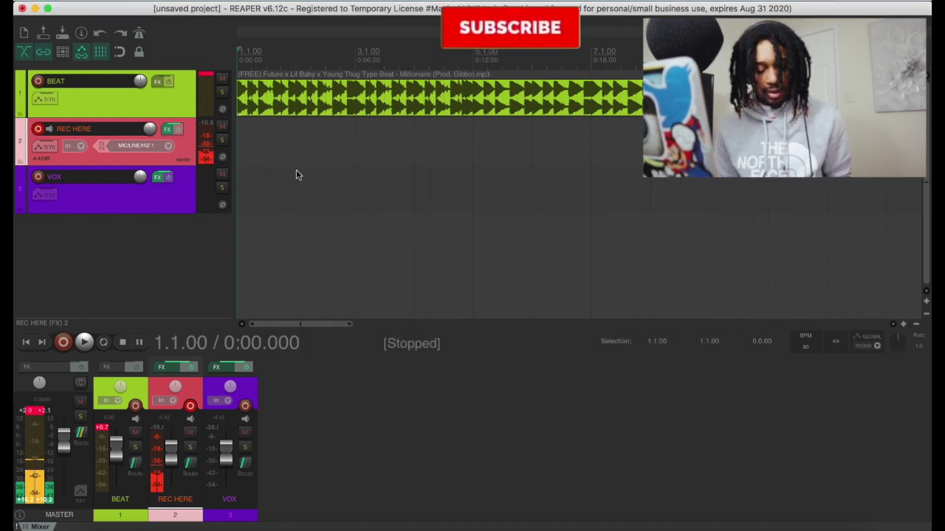
Insert a new track named REVERB and move it below the VOX track
{"action": "key", "text": "ctrl+t"}
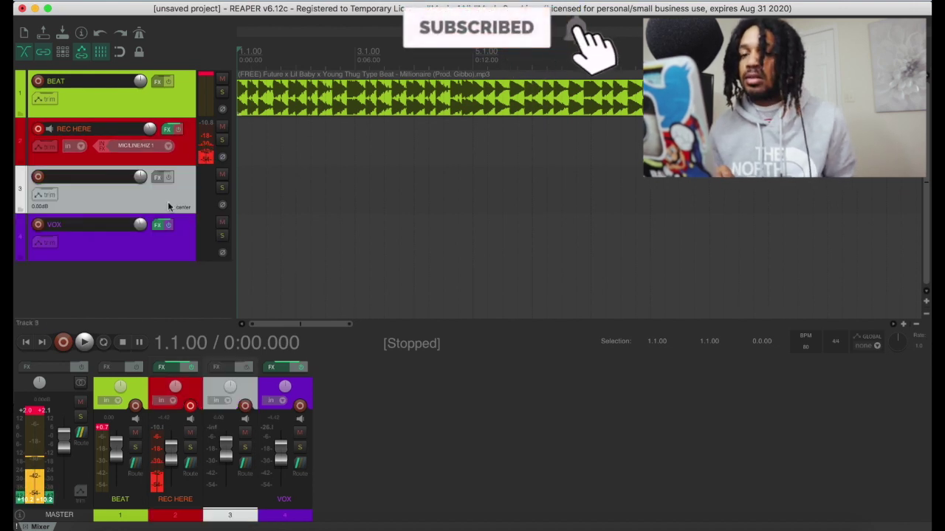
{"action": "double_click", "coordinate": [116, 181]}
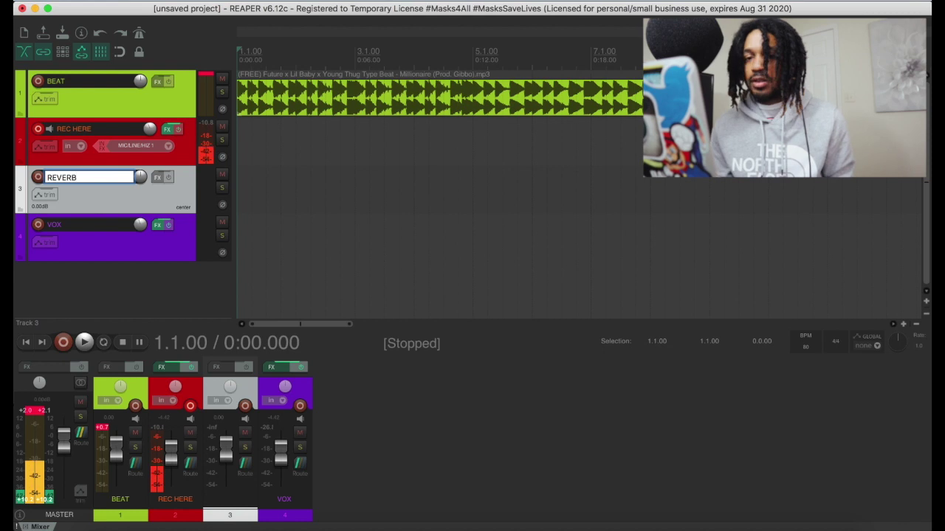
{"action": "key", "text": "Return"}
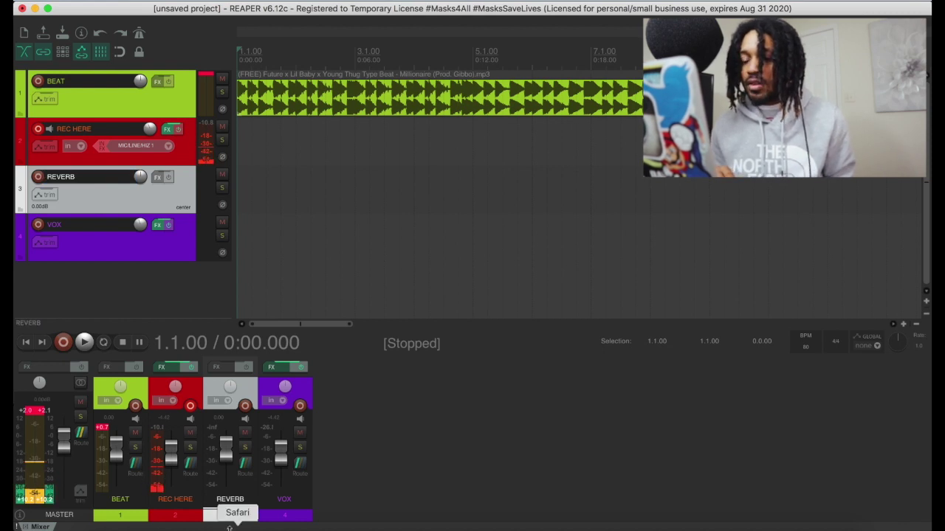
{"action": "left_click_drag", "start_coordinate": [266, 519], "coordinate": [316, 519]}
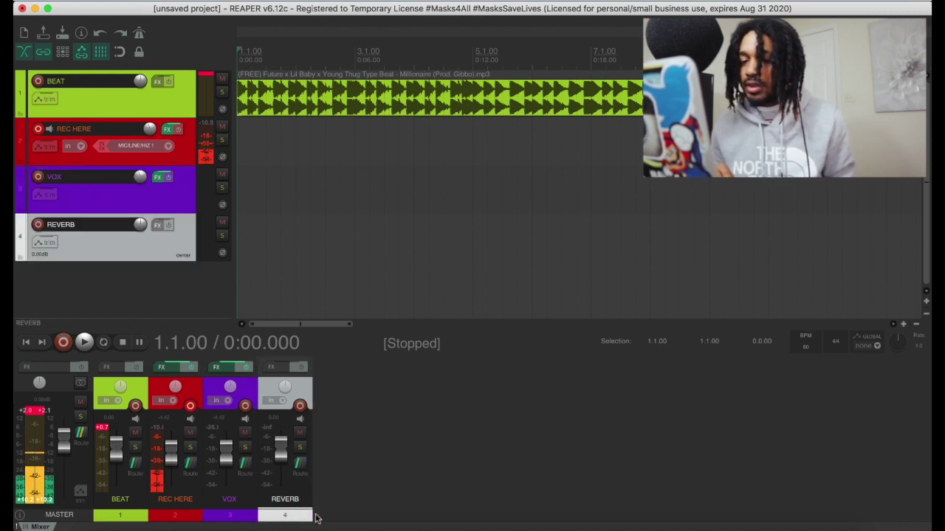
Add the H-Reverb 5.0 (Waves) plug-in to the REVERB track and turn on its Pre Delay sync
{"action": "left_click", "coordinate": [272, 369]}
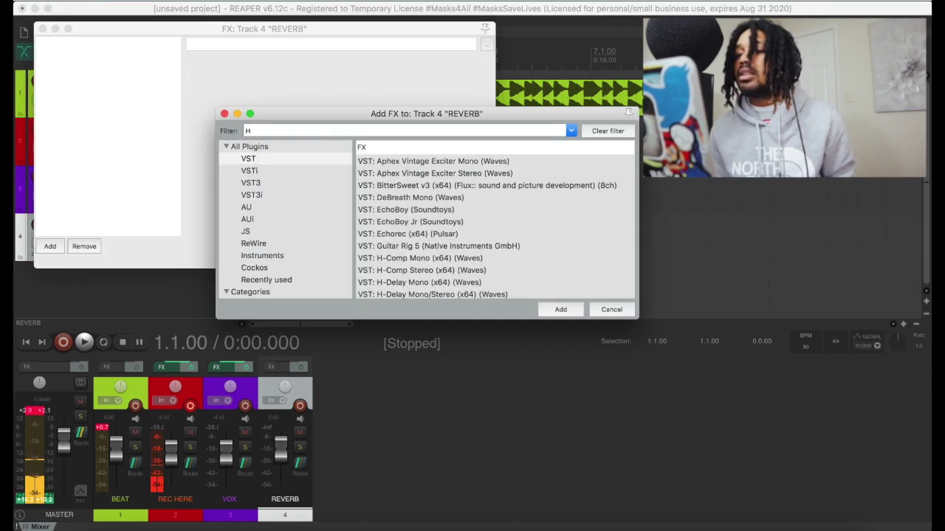
{"action": "key", "text": "XF86AudioRaiseVolume"}
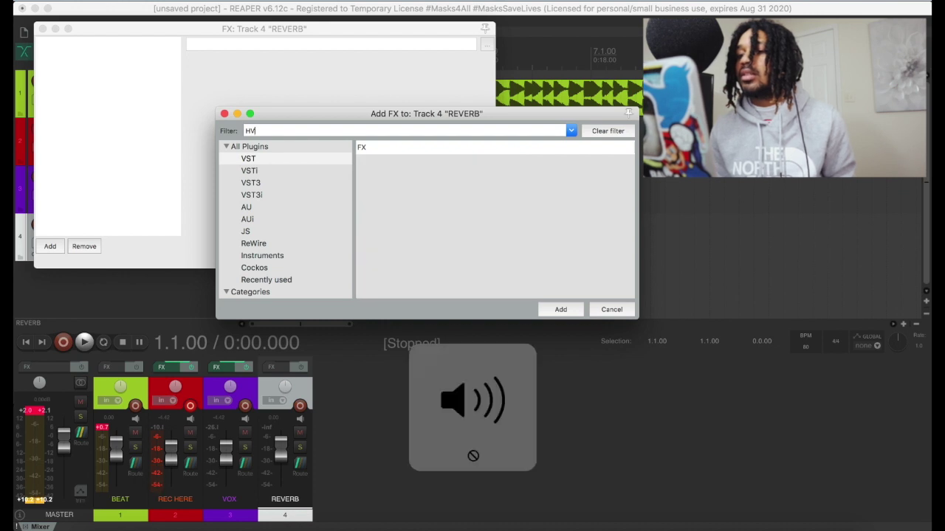
{"action": "type", "text": "ver"}
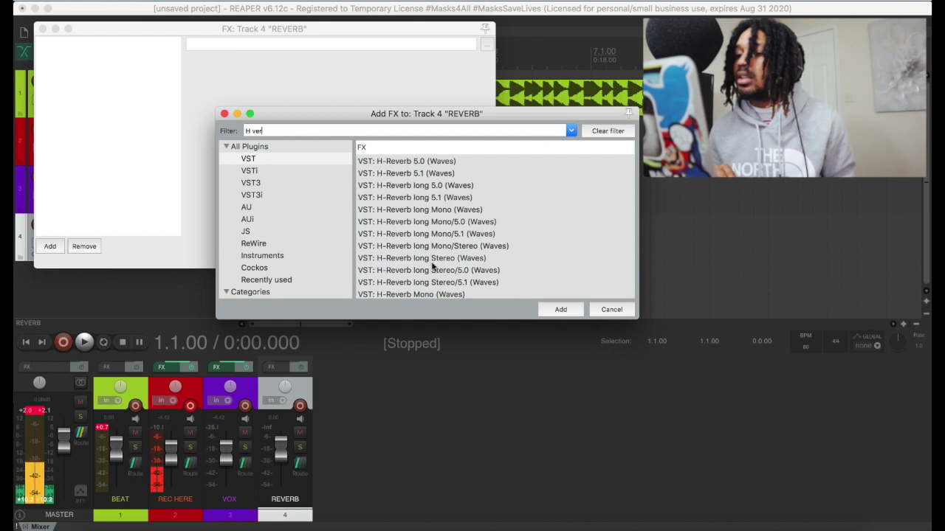
{"action": "double_click", "coordinate": [421, 161]}
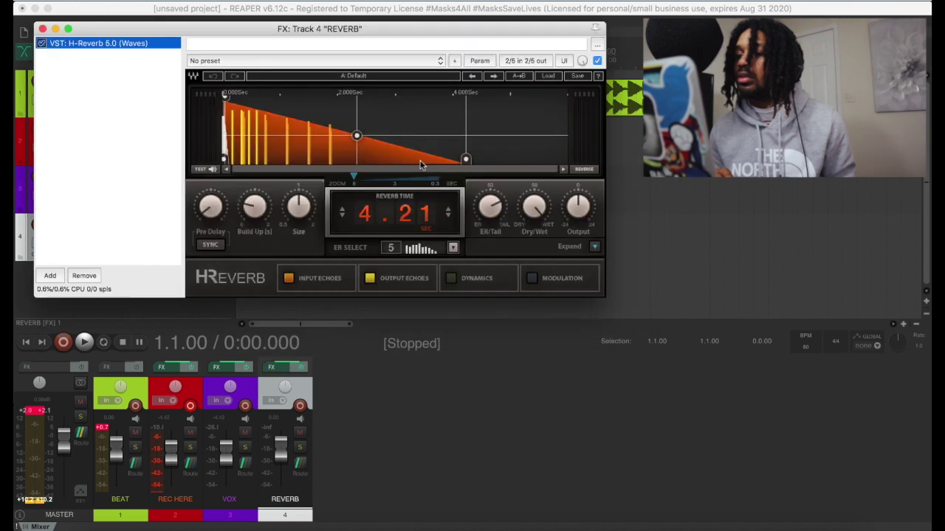
{"action": "left_click_drag", "start_coordinate": [359, 37], "coordinate": [609, 44]}
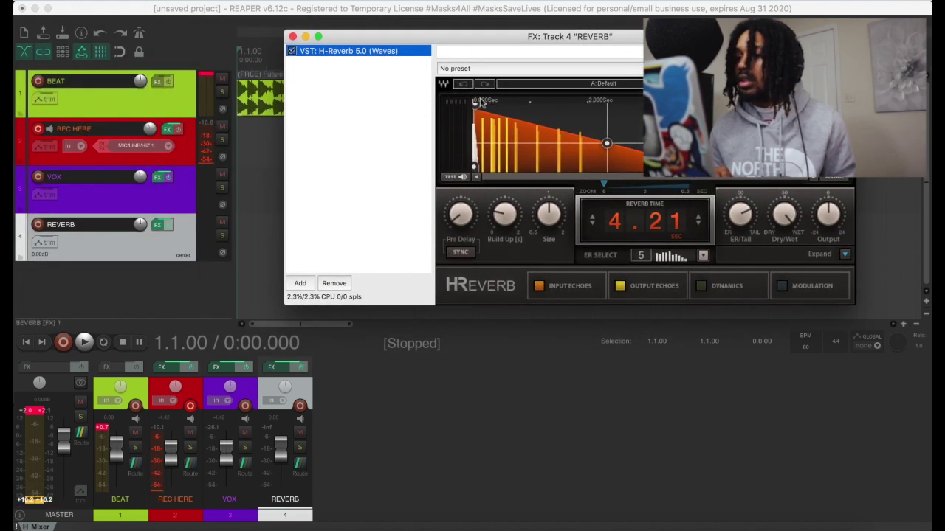
{"action": "left_click", "coordinate": [460, 253]}
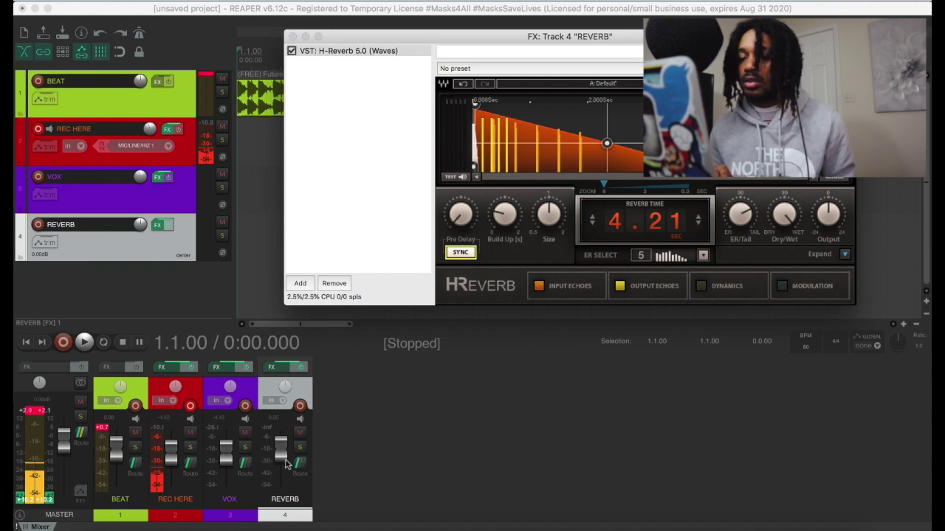
Add a send from the REC HERE track to the REVERB track and close the routing window
{"action": "left_click", "coordinate": [190, 464]}
{"action": "left_click", "coordinate": [338, 476]}
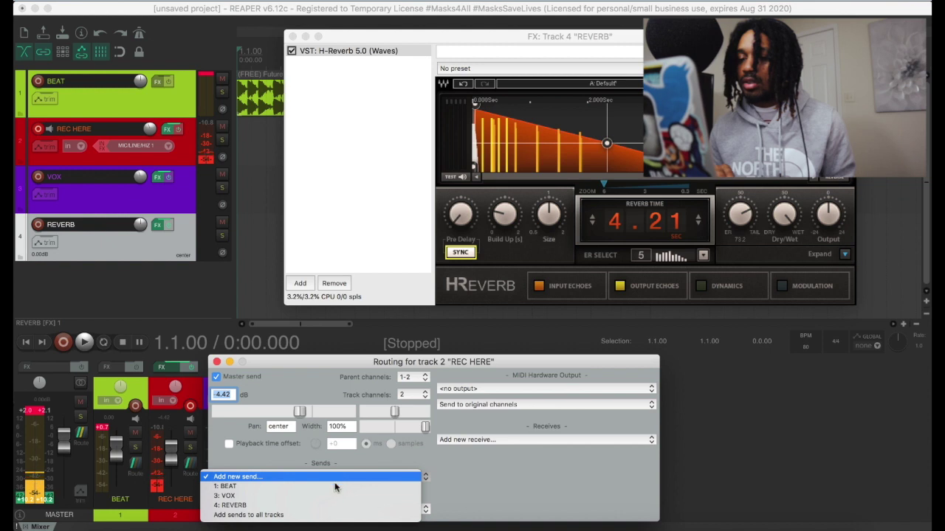
{"action": "left_click", "coordinate": [330, 507]}
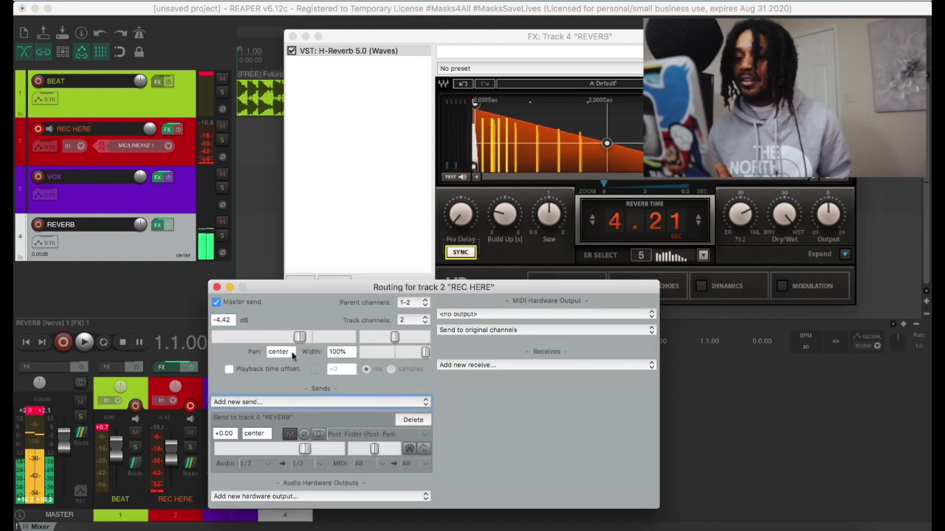
{"action": "left_click", "coordinate": [216, 287]}
Lower the Dry/Wet mix of H-Reverb on the REVERB track from fully wet
{"action": "left_click", "coordinate": [191, 462]}
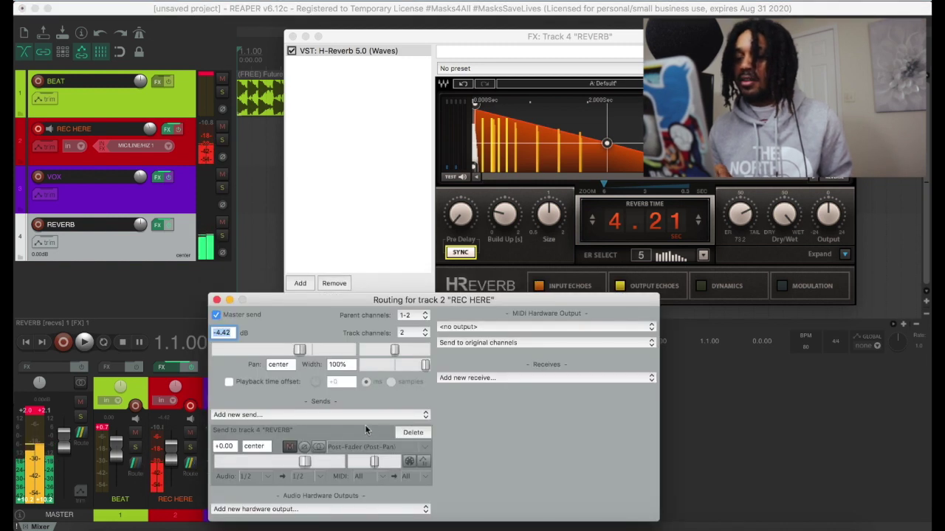
{"action": "left_click_drag", "start_coordinate": [424, 303], "coordinate": [342, 287]}
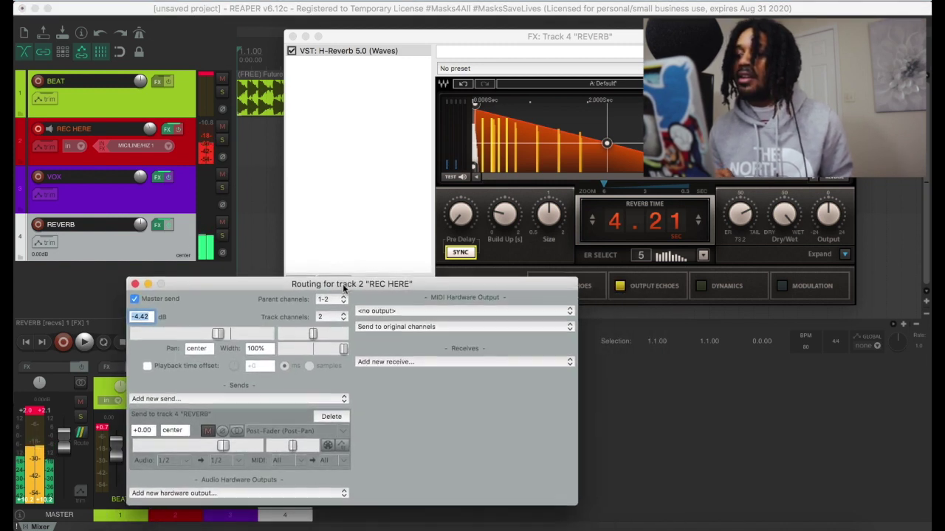
{"action": "left_click", "coordinate": [784, 214]}
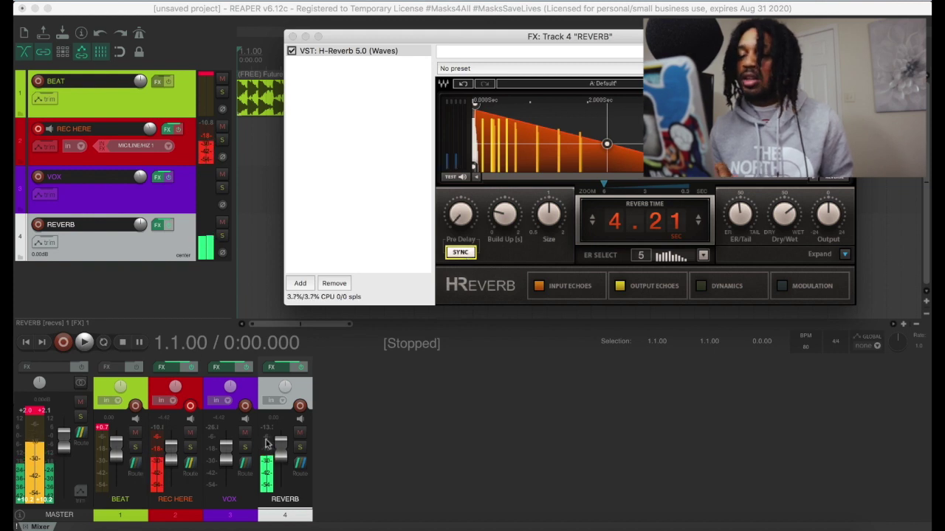
Set the REC HERE track's send to REVERB to Pre-Fader (Post-FX) and lower its level to -15.28 dB
{"action": "left_click", "coordinate": [191, 470]}
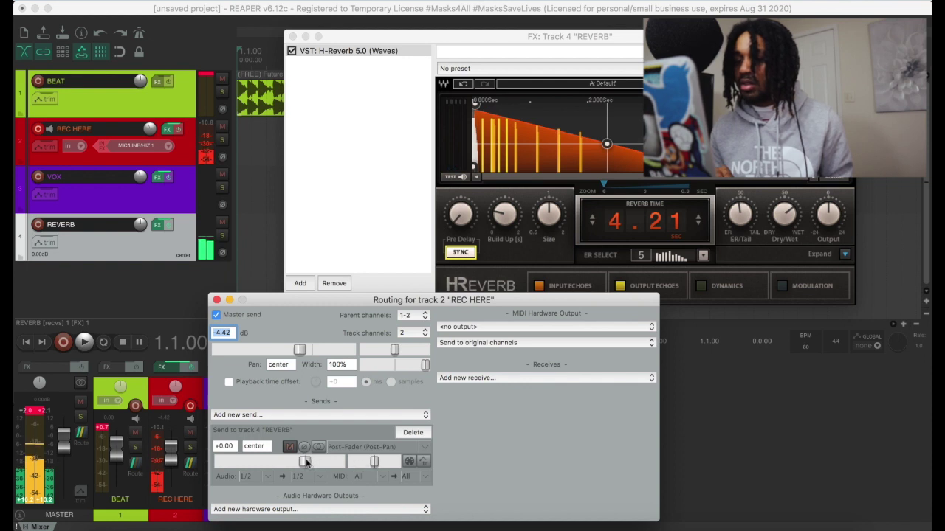
{"action": "left_click", "coordinate": [348, 447]}
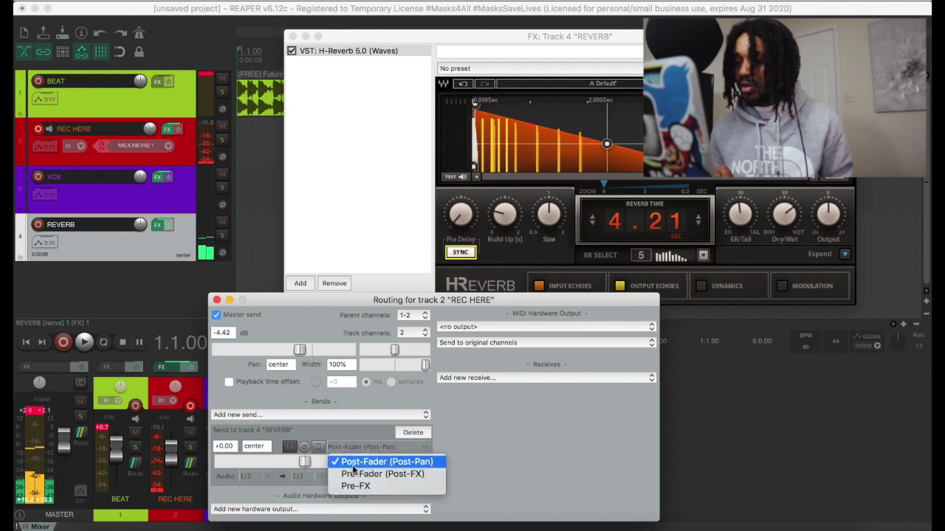
{"action": "left_click", "coordinate": [356, 475]}
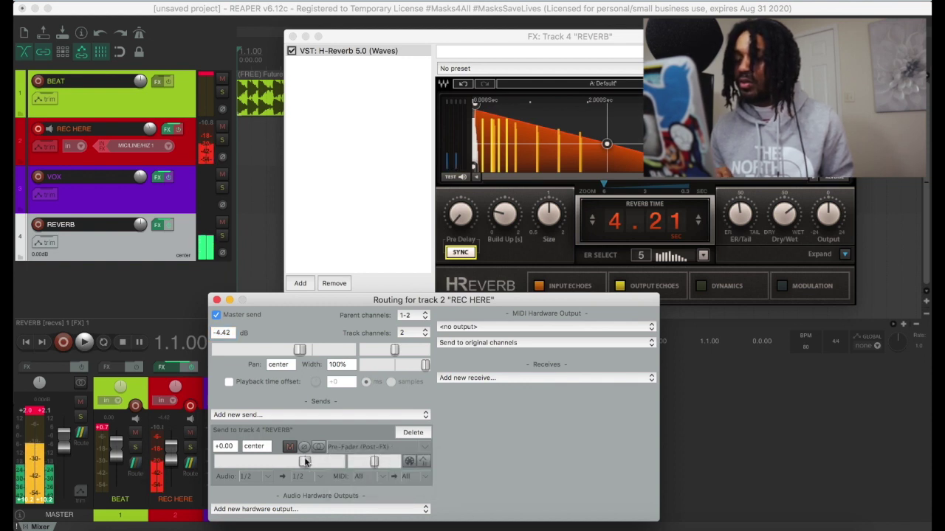
{"action": "left_click_drag", "start_coordinate": [305, 462], "coordinate": [271, 463]}
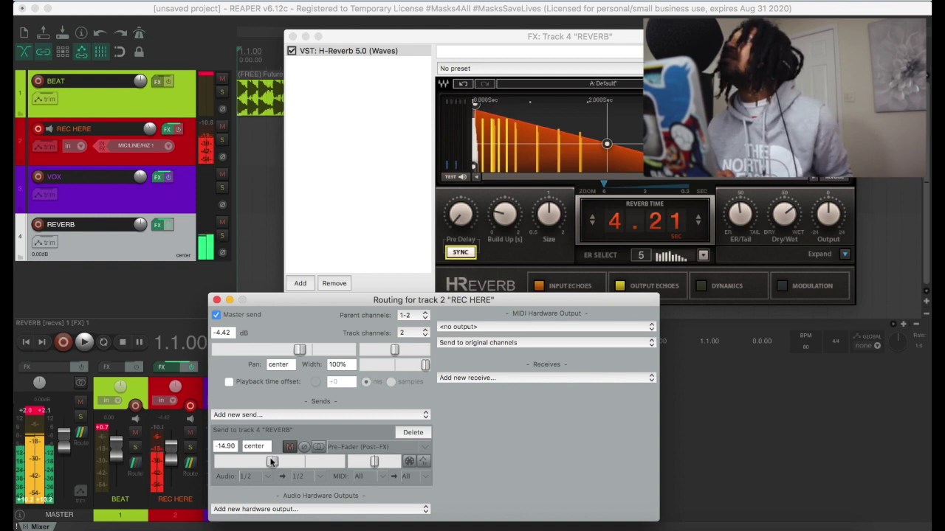
{"action": "left_click_drag", "start_coordinate": [271, 462], "coordinate": [268, 462]}
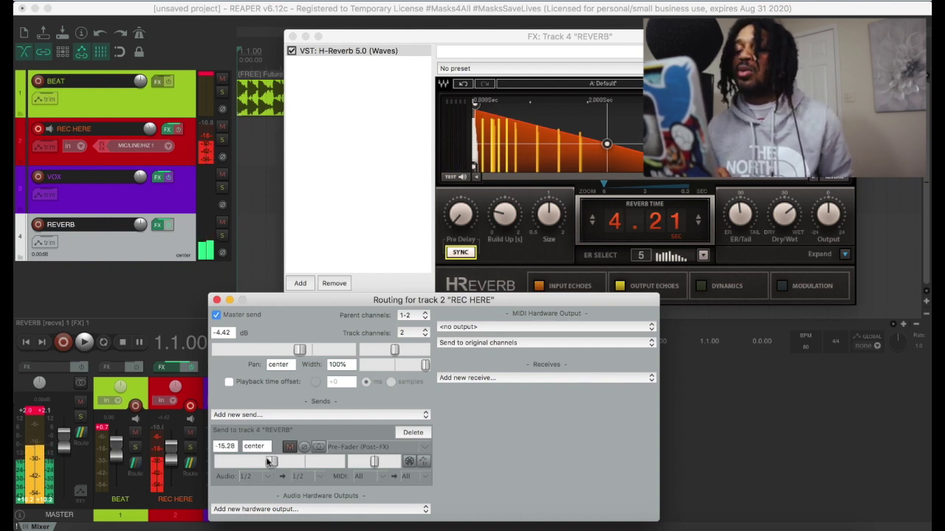
{"action": "left_click", "coordinate": [217, 300]}
Reduce H-Reverb's Dry/Wet mix to slightly above halfway, lower the REC HERE send to REVERB to -22.36 dB, and close both windows
{"action": "left_click", "coordinate": [784, 215]}
{"action": "left_click_drag", "start_coordinate": [784, 215], "coordinate": [784, 215]}
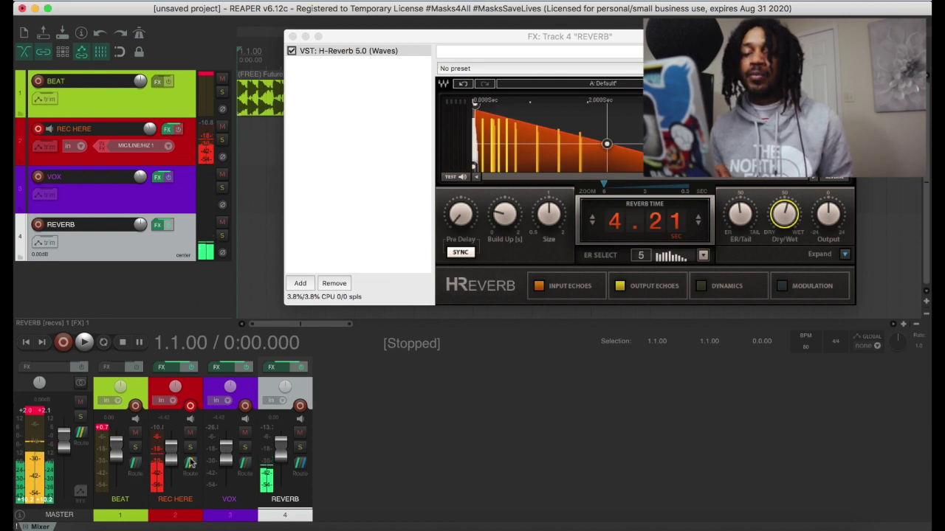
{"action": "left_click", "coordinate": [189, 462]}
{"action": "mouse_move", "coordinate": [266, 462]}
{"action": "left_mouse_down"}
{"action": "mouse_move", "coordinate": [223, 462]}
{"action": "mouse_move", "coordinate": [259, 476]}
{"action": "left_mouse_up"}
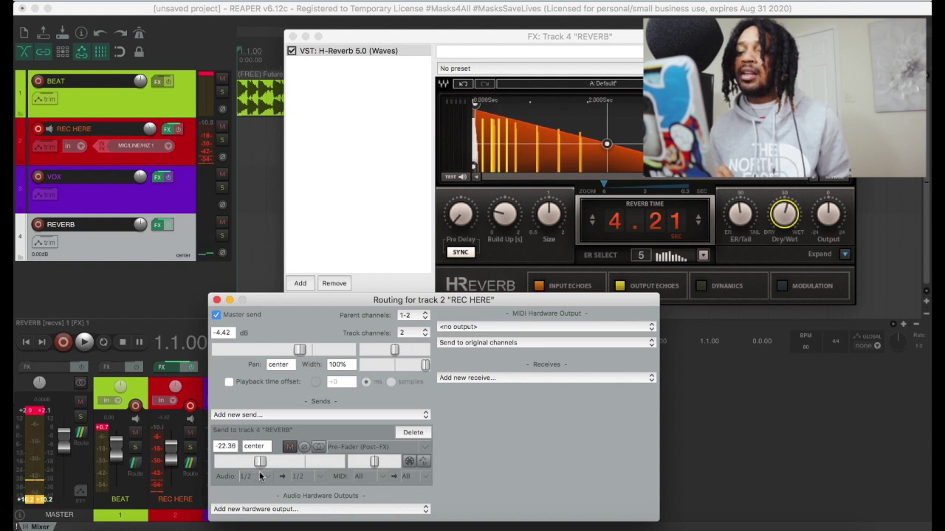
{"action": "left_click", "coordinate": [215, 300]}
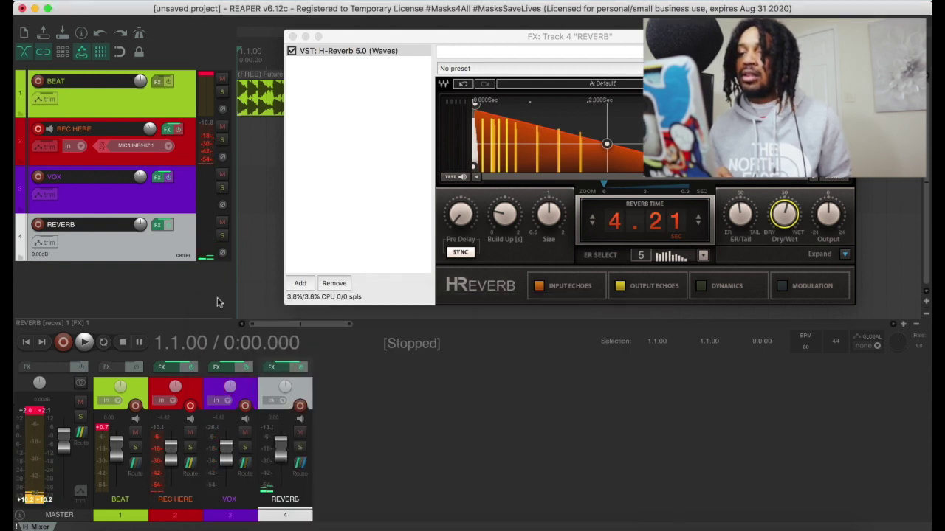
{"action": "left_click", "coordinate": [293, 36]}
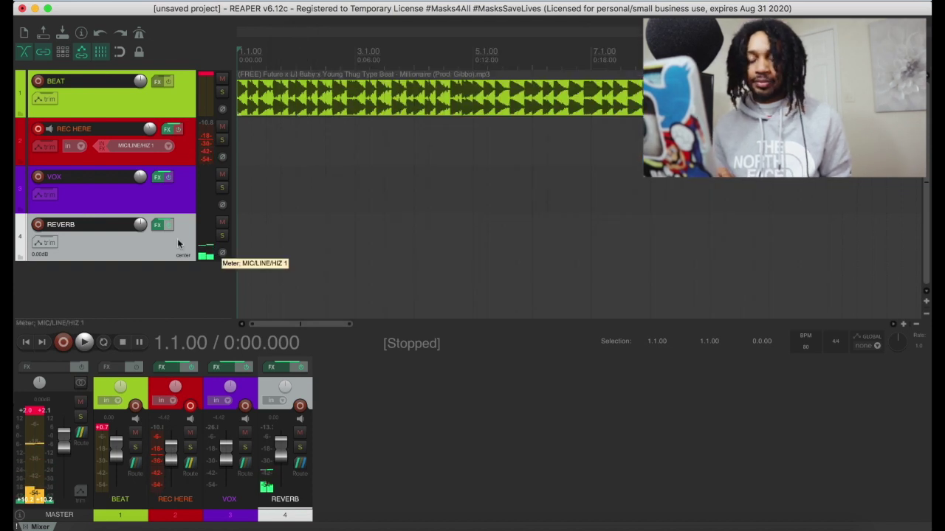
Add a new track below REVERB and name it DELAY
{"action": "key", "text": "super+t"}
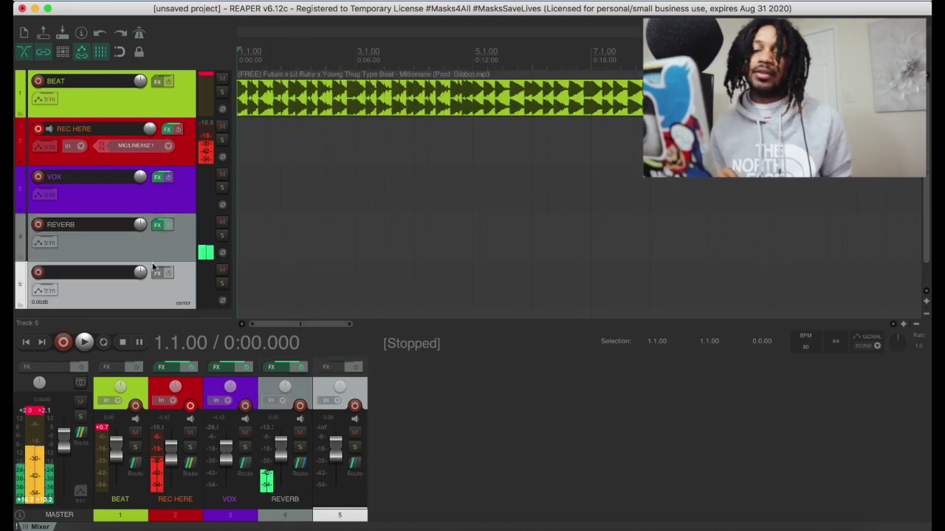
{"action": "double_click", "coordinate": [132, 274]}
{"action": "type", "text": "DELAY"}
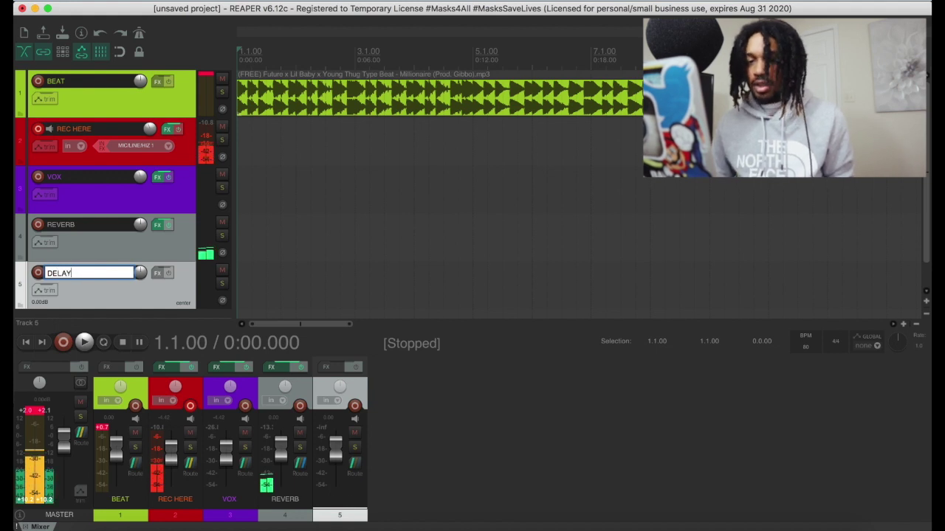
{"action": "key", "text": "Return"}
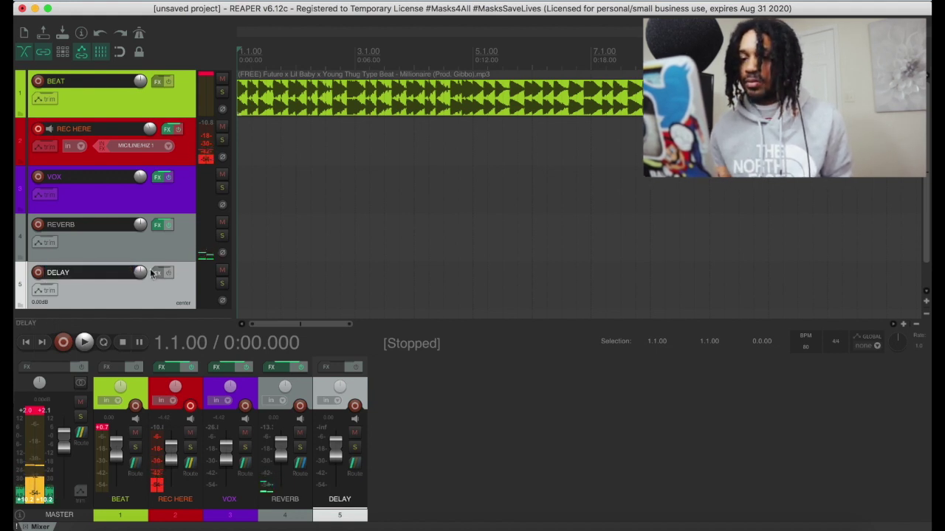
Add the VST MannyM Delay Stereo (Waves) plugin to the DELAY track and move its window clear of the track list
{"action": "left_click", "coordinate": [155, 274]}
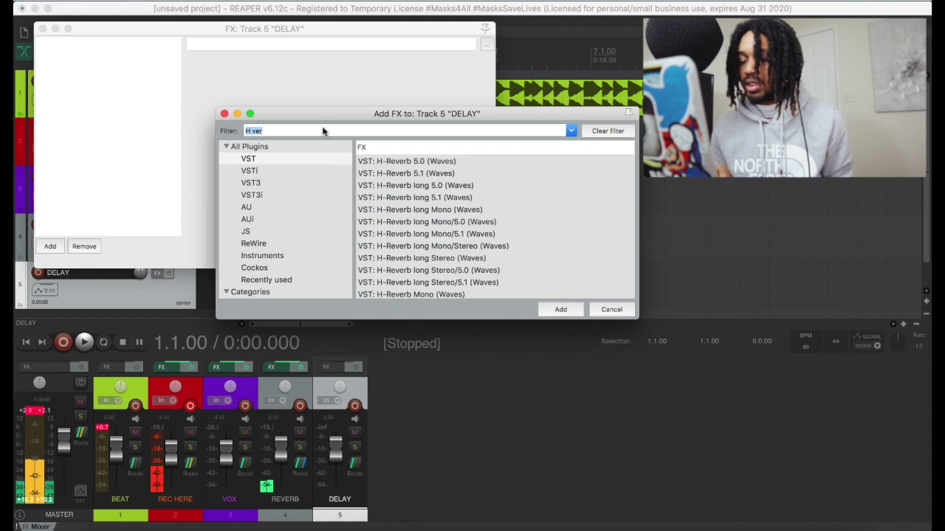
{"action": "key", "text": "BackSpace"}
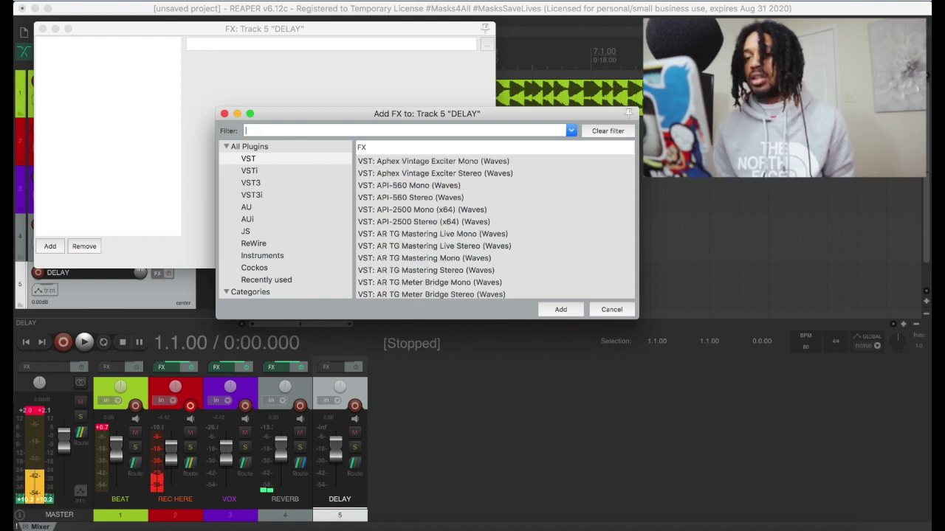
{"action": "type", "text": "DEL"}
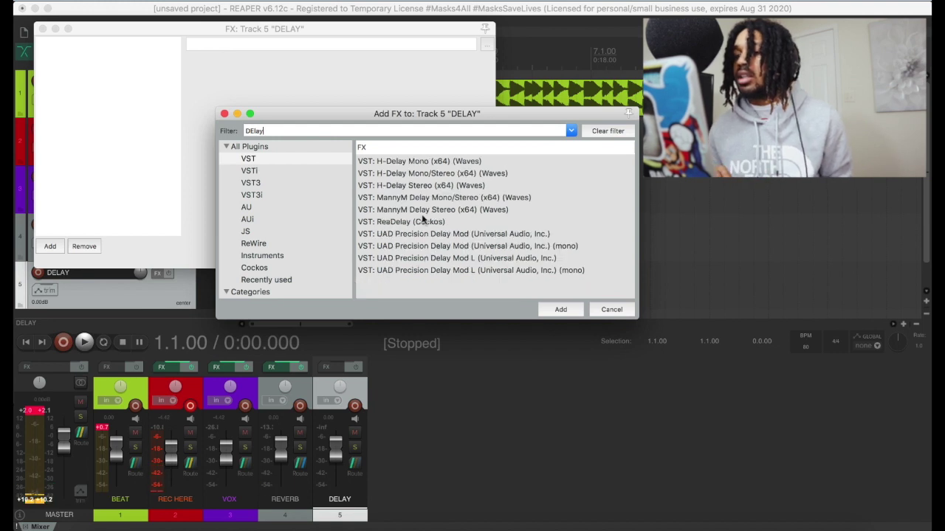
{"action": "left_click", "coordinate": [419, 211]}
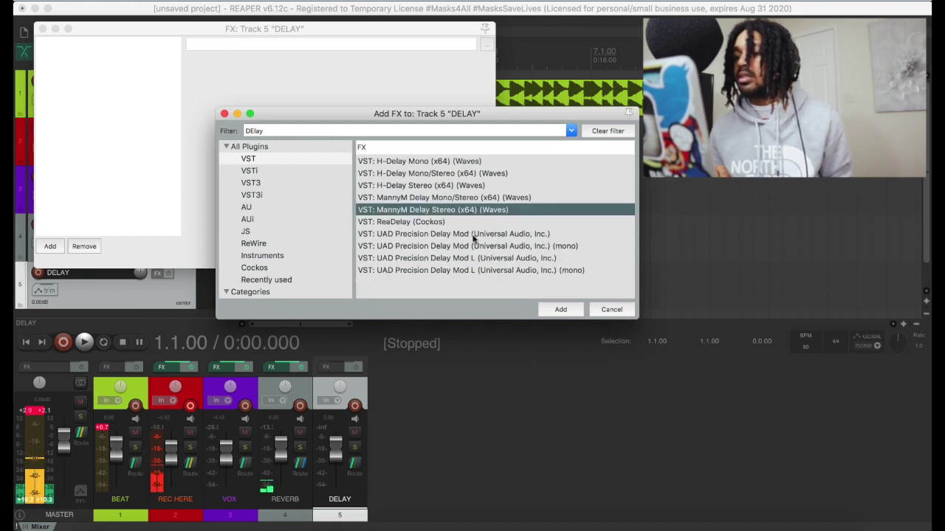
{"action": "left_click", "coordinate": [556, 308]}
{"action": "left_click_drag", "start_coordinate": [338, 245], "coordinate": [674, 87]}
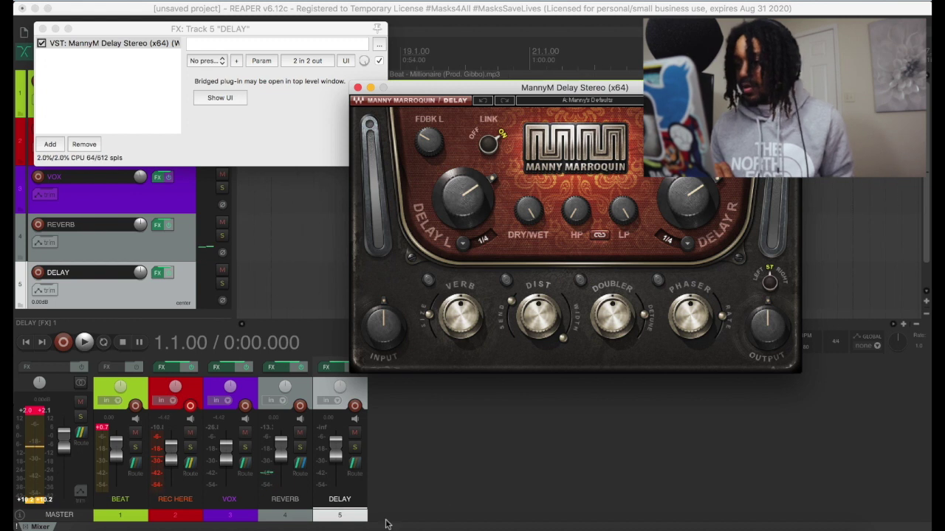
Return the timeline view to the project start, move the DELAY effects window off the tracks, and reopen the MannyM Delay interface
{"action": "left_click", "coordinate": [420, 527]}
{"action": "scroll", "coordinate": [403, 330], "scroll_direction": "right", "scroll_amount": 15}
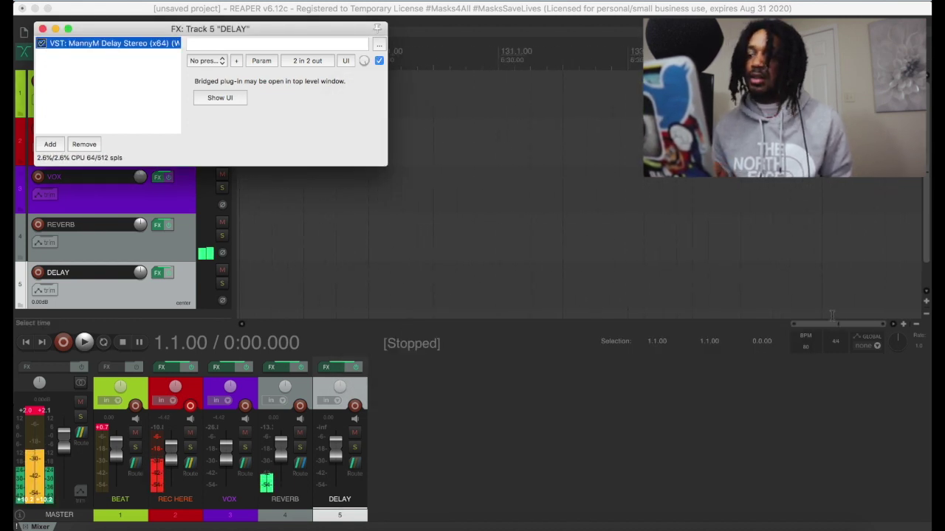
{"action": "left_click_drag", "start_coordinate": [793, 327], "coordinate": [688, 291]}
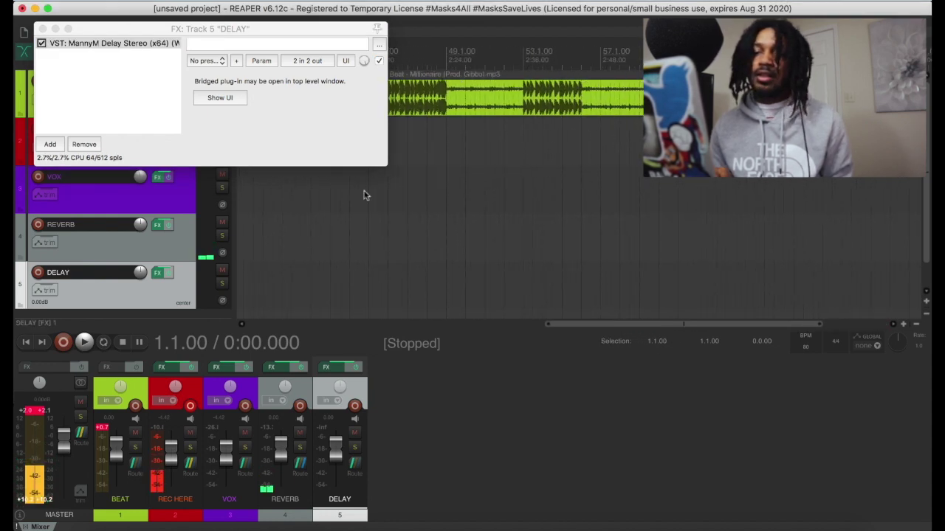
{"action": "left_click_drag", "start_coordinate": [127, 27], "coordinate": [714, 51]}
{"action": "left_click_drag", "start_coordinate": [618, 323], "coordinate": [277, 325]}
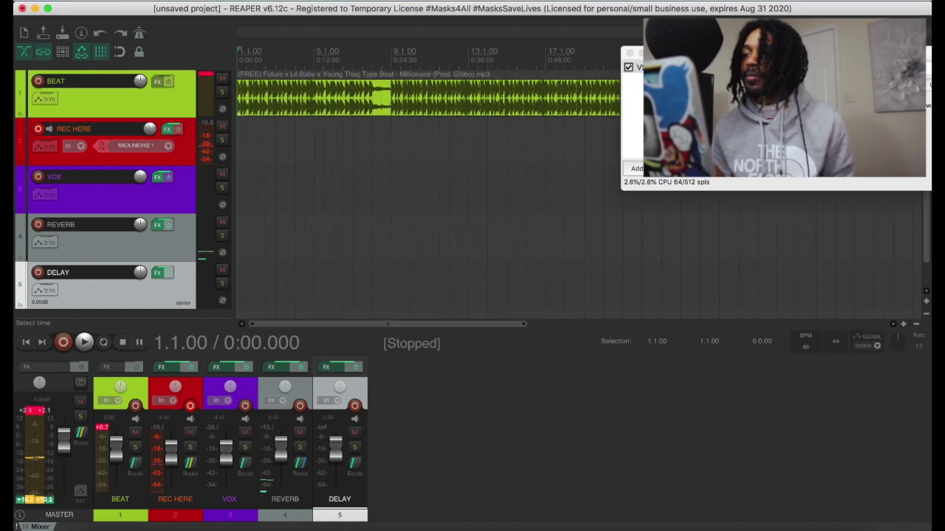
{"action": "left_click_drag", "start_coordinate": [845, 53], "coordinate": [568, 76]}
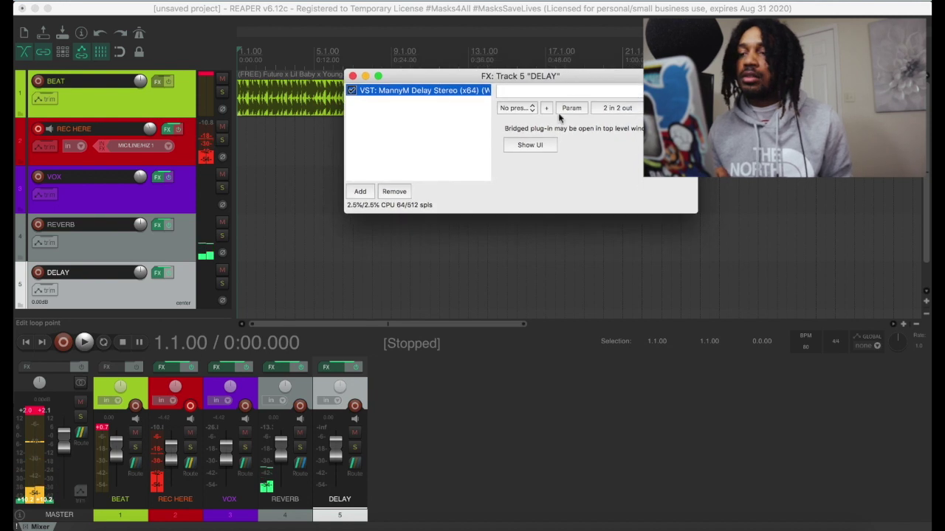
{"action": "left_click", "coordinate": [542, 145]}
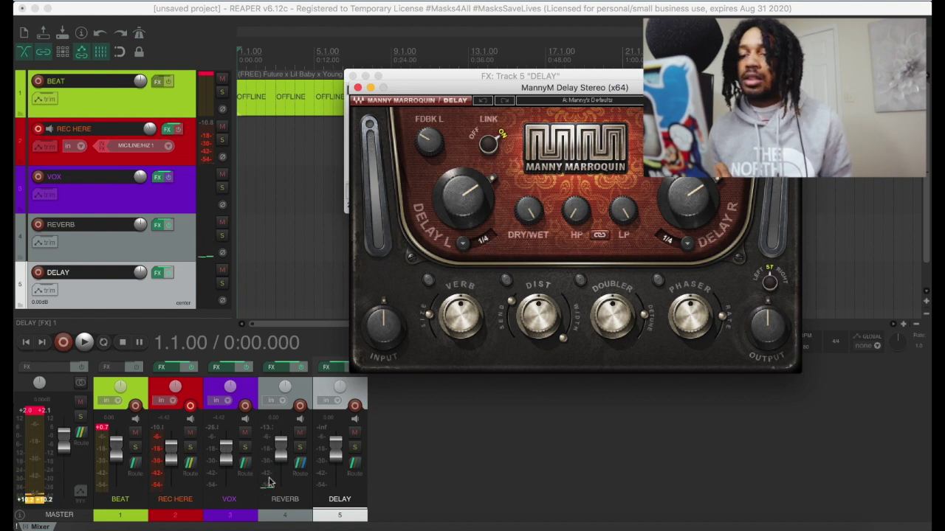
Add a send from the REC HERE track to the DELAY track and lower its level to about -18 dB
{"action": "left_click", "coordinate": [193, 467]}
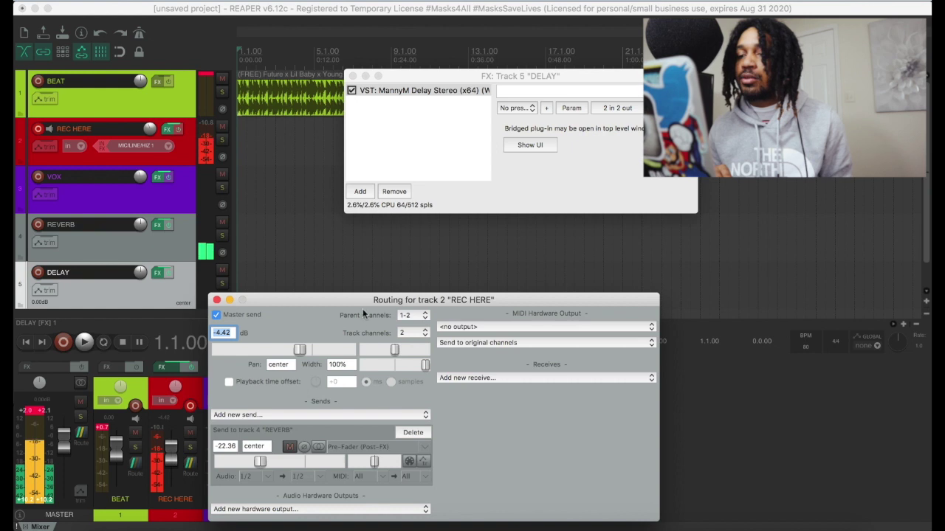
{"action": "left_click", "coordinate": [305, 415]}
{"action": "left_click", "coordinate": [299, 453]}
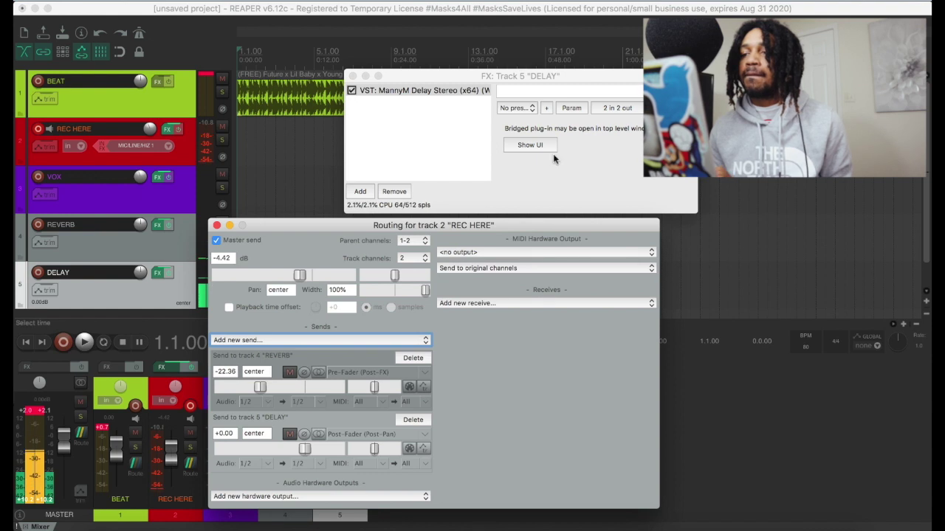
{"action": "left_click_drag", "start_coordinate": [303, 449], "coordinate": [271, 448]}
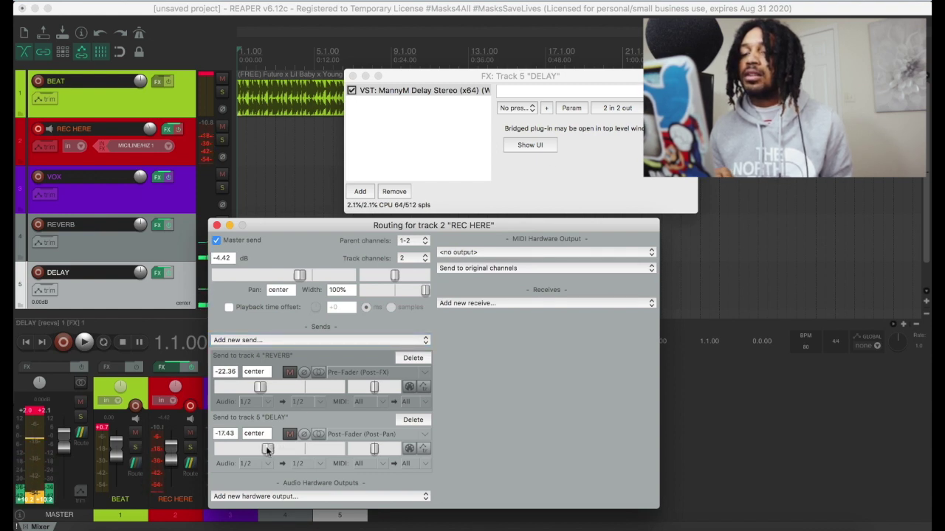
Turn on VERB in MannyM Delay, raise its HP filter to 72, and close the plugin and effects windows
{"action": "left_click", "coordinate": [413, 167]}
{"action": "left_click", "coordinate": [529, 146]}
{"action": "left_click", "coordinate": [679, 196]}
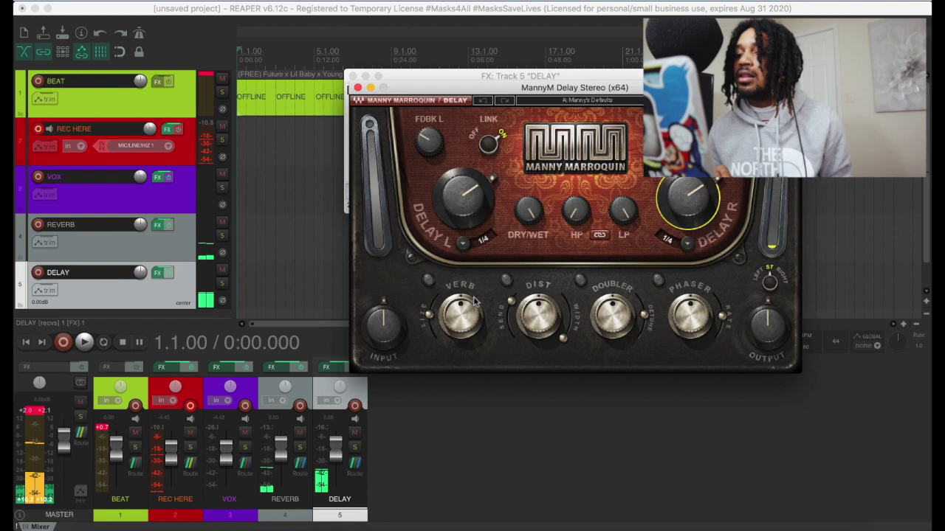
{"action": "left_click", "coordinate": [429, 280]}
{"action": "left_click", "coordinate": [460, 310]}
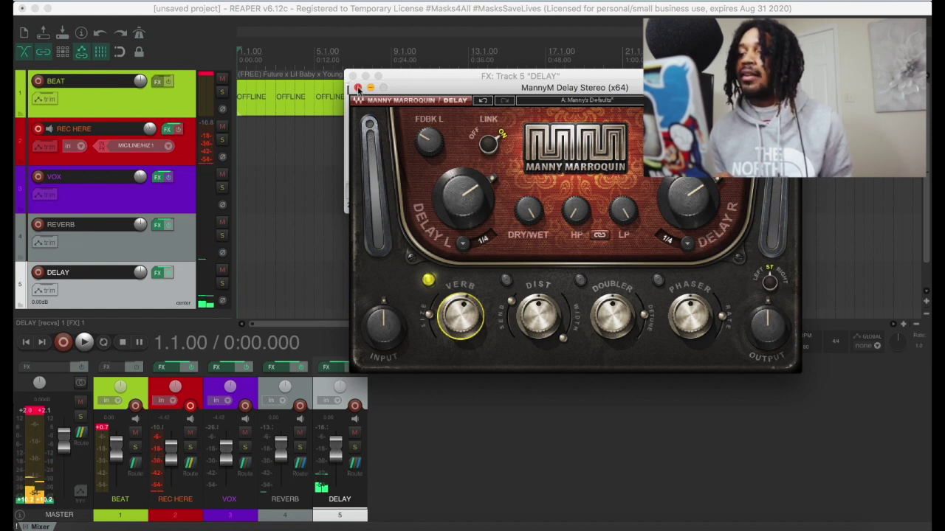
{"action": "left_click", "coordinate": [574, 213]}
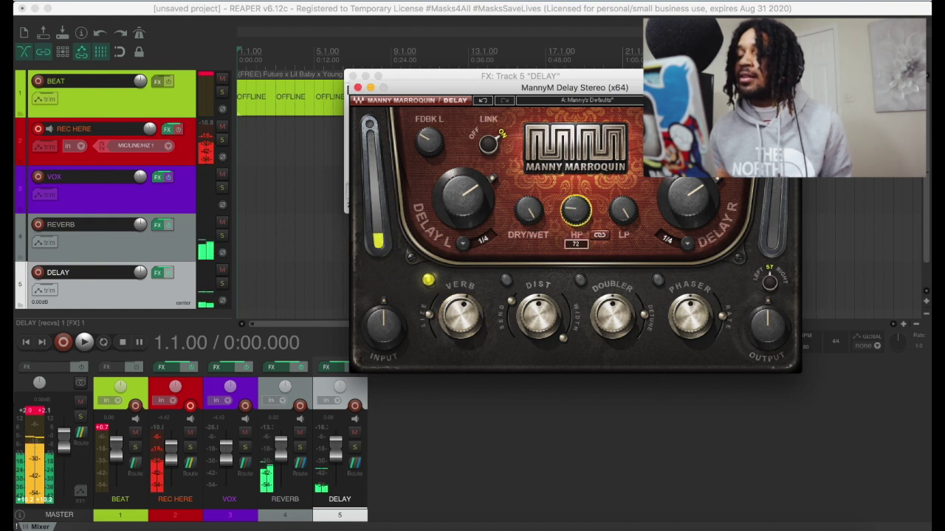
{"action": "left_click", "coordinate": [357, 87]}
{"action": "left_click", "coordinate": [352, 76]}
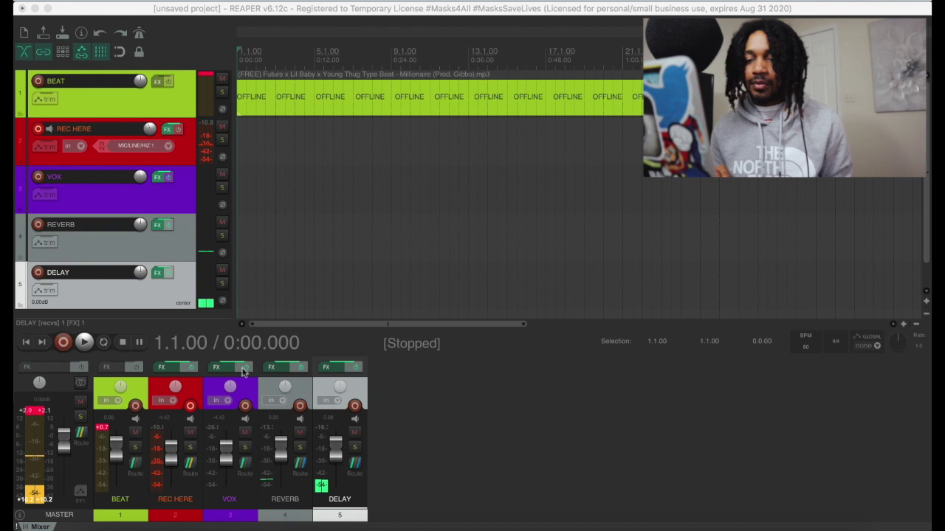
Start playback of the beat and raise the REVERB track's volume to +8.69 dB
{"action": "left_click", "coordinate": [421, 527]}
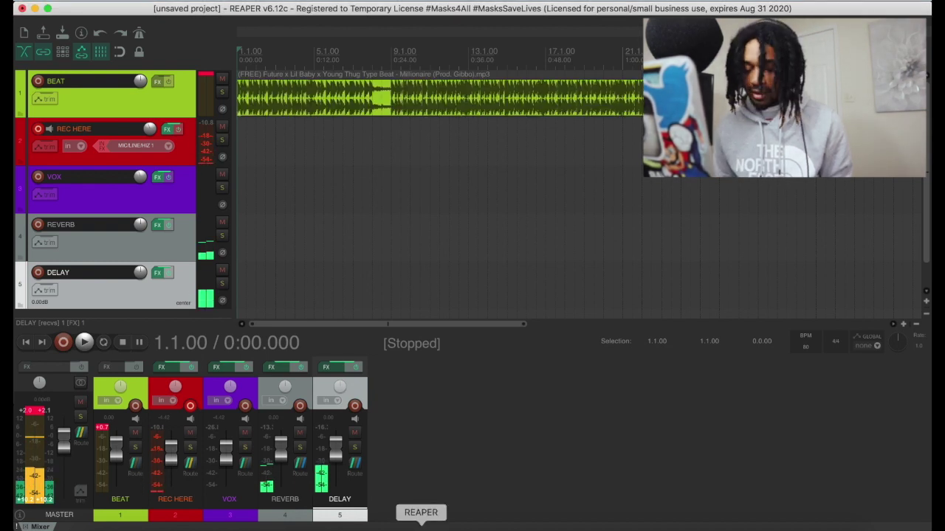
{"action": "key", "text": "space"}
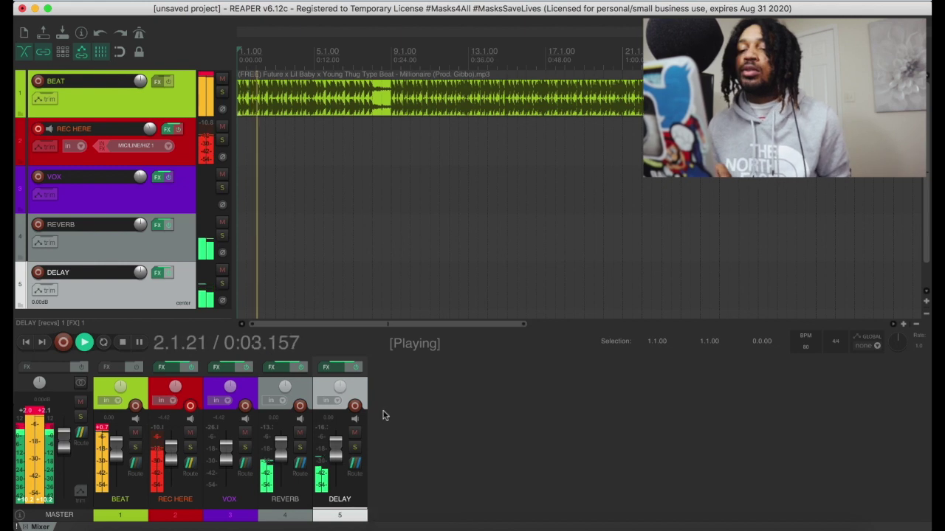
{"action": "scroll", "coordinate": [279, 445], "scroll_direction": "up", "scroll_amount": 2}
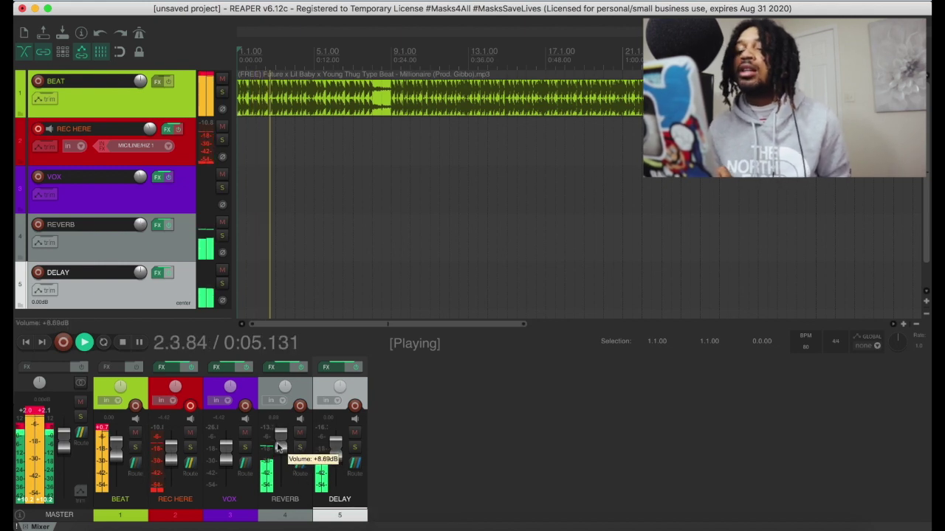
Raise the REC HERE send to REVERB to -17.43 dB, close the routing window, and lower the REVERB track's volume slightly
{"action": "left_click", "coordinate": [190, 465]}
{"action": "left_click_drag", "start_coordinate": [259, 400], "coordinate": [266, 401]}
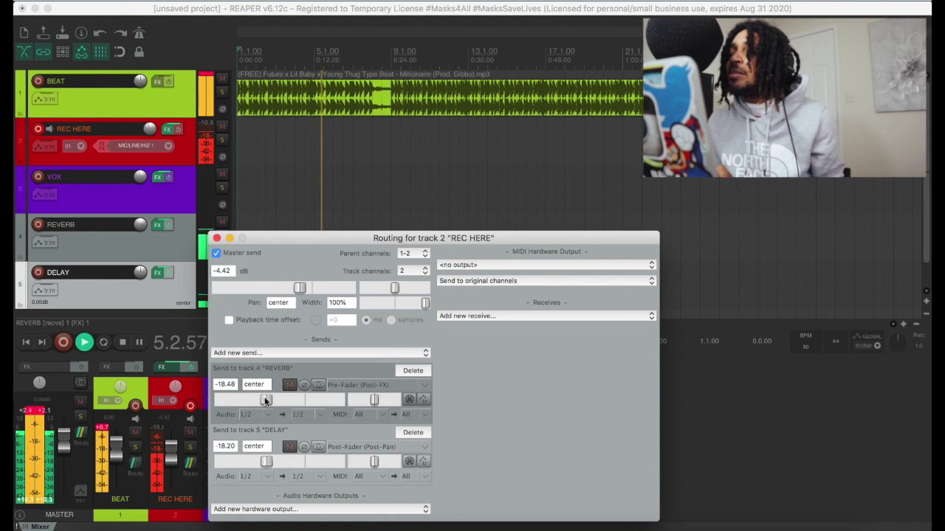
{"action": "left_click_drag", "start_coordinate": [266, 401], "coordinate": [268, 399]}
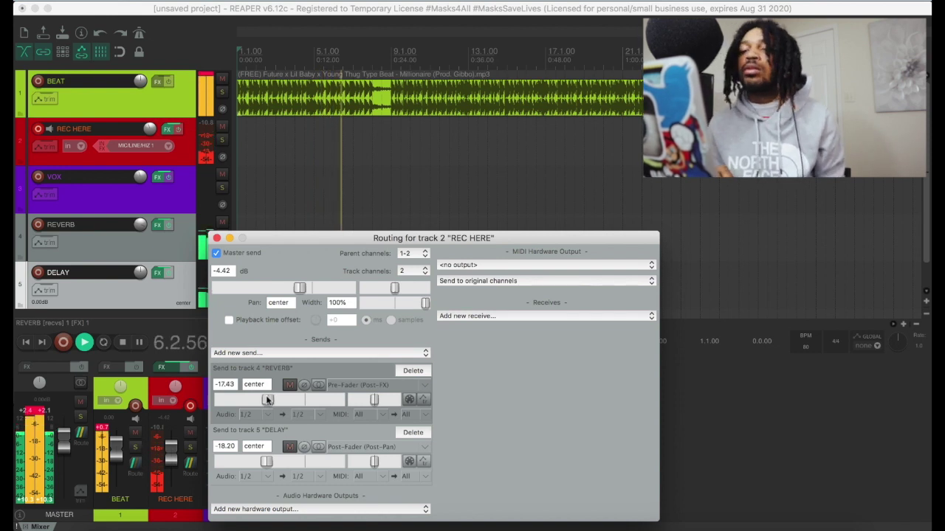
{"action": "left_click", "coordinate": [216, 238]}
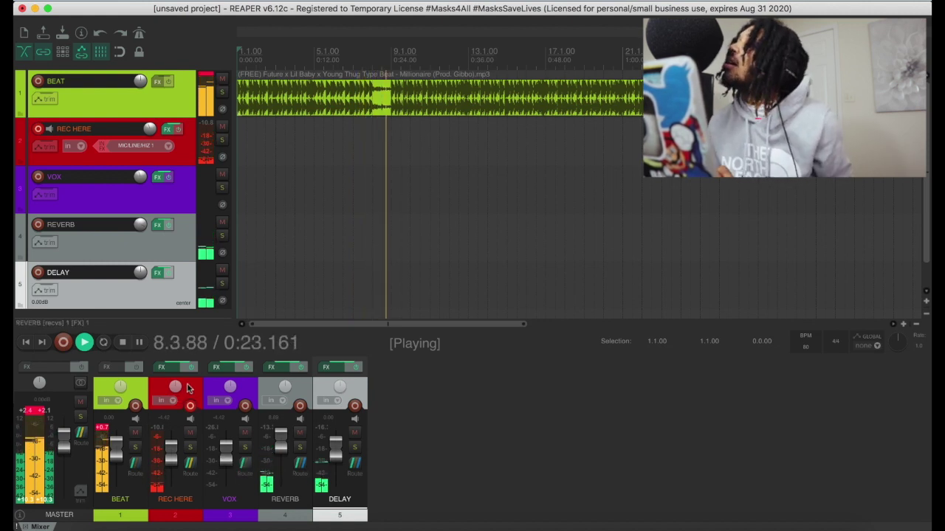
{"action": "left_click_drag", "start_coordinate": [281, 435], "coordinate": [284, 450]}
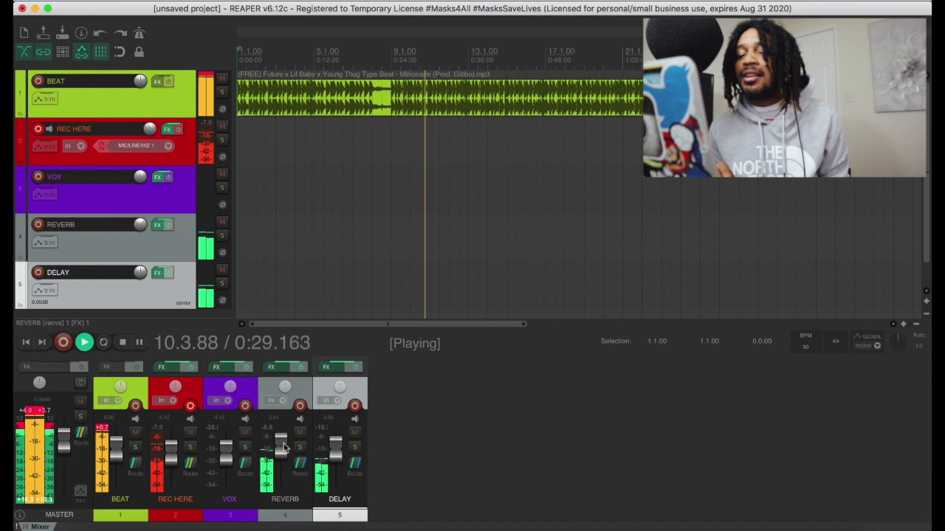
Add the VST Scheps 73 Mono (Waves) plugin to the REC HERE track's effects chain after the L1+ Ultramaximizer
{"action": "left_click", "coordinate": [167, 129]}
{"action": "left_click", "coordinate": [260, 147]}
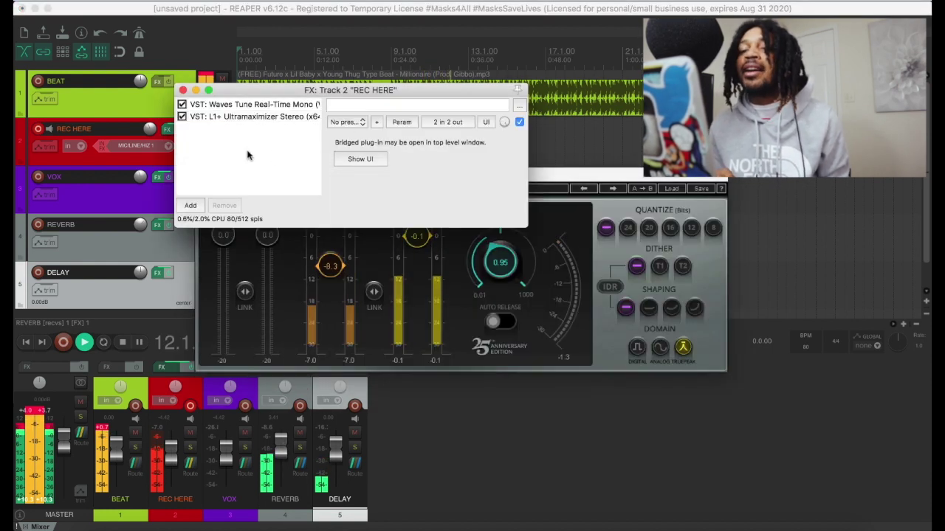
{"action": "left_click", "coordinate": [200, 206]}
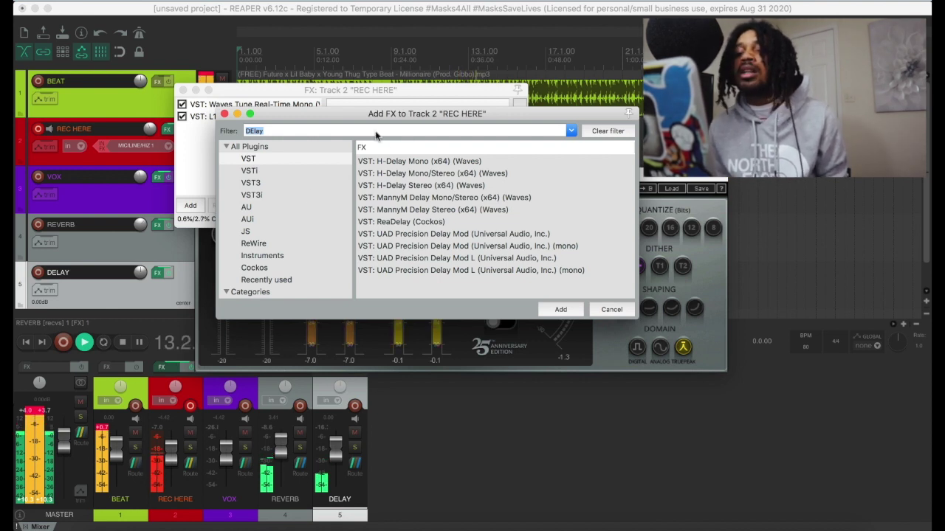
{"action": "type", "text": "EP"}
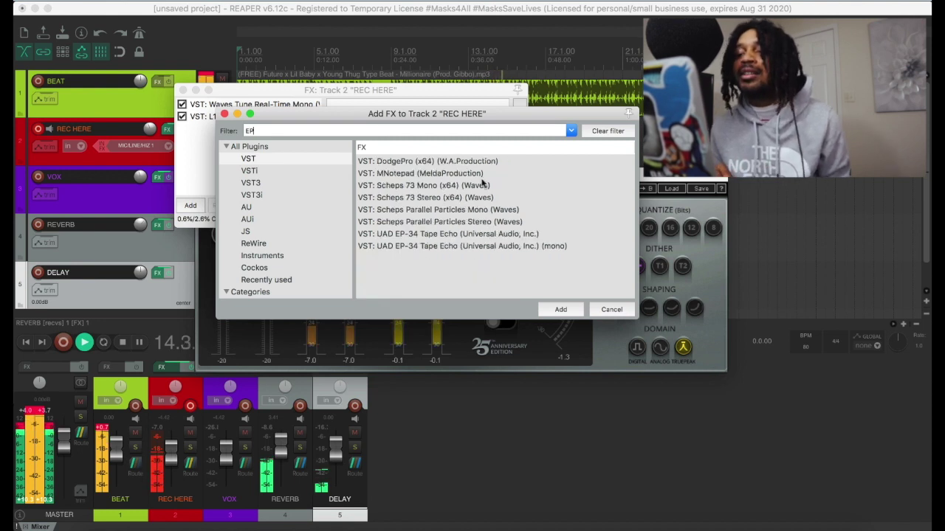
{"action": "left_click", "coordinate": [418, 185]}
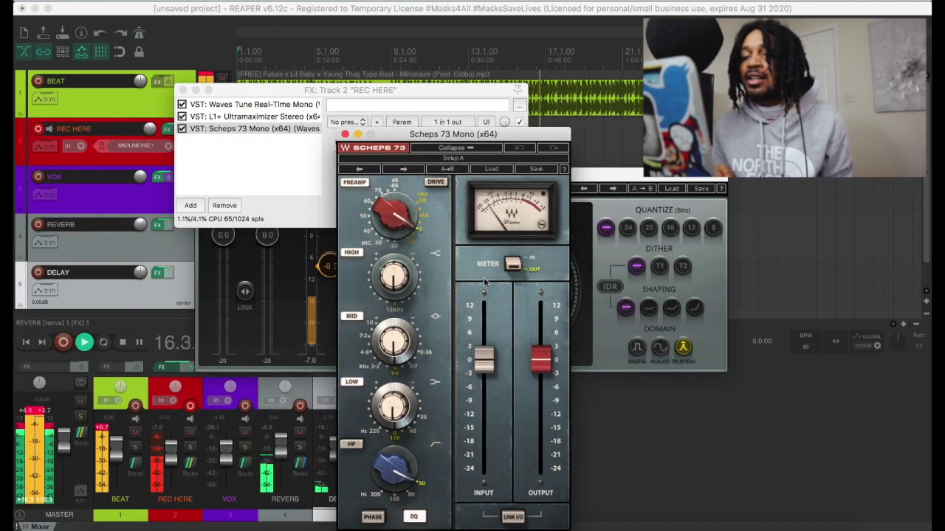
Load the Distorted Vocal preset in Scheps 73 and turn off its DRIVE
{"action": "left_click", "coordinate": [491, 170]}
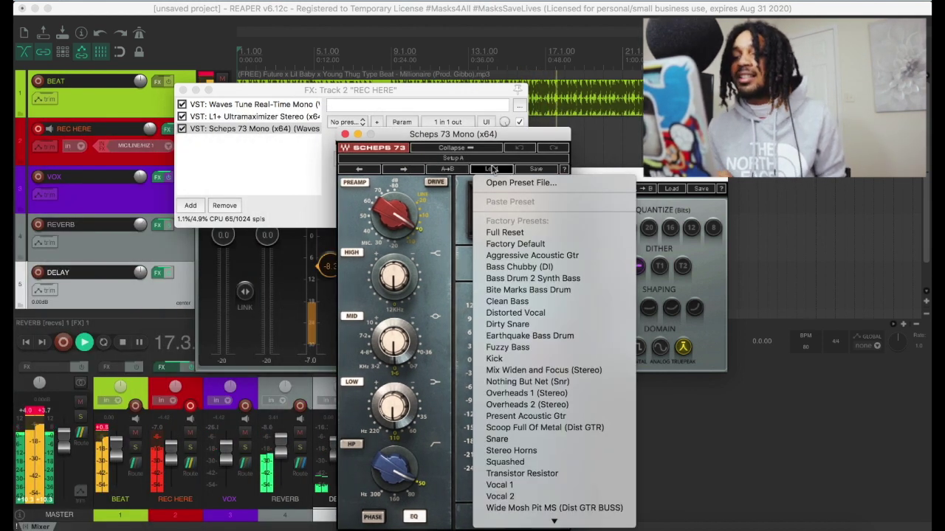
{"action": "left_click", "coordinate": [545, 313]}
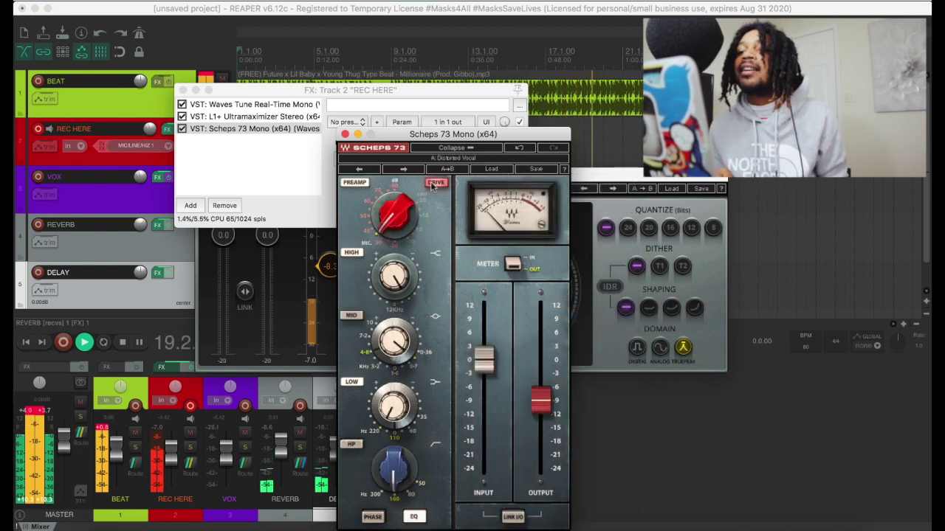
{"action": "left_click", "coordinate": [435, 183]}
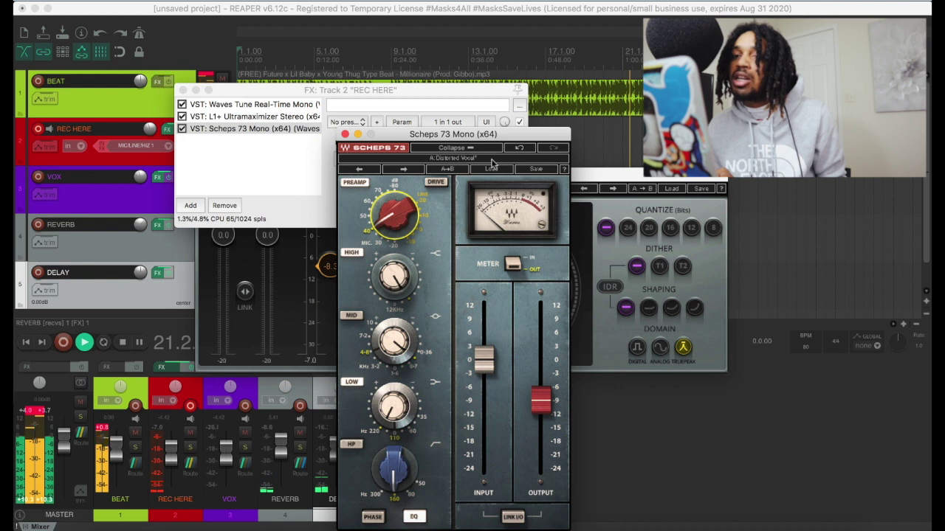
Close the Scheps 73 interface and bypass the plugin in the REC HERE effects chain
{"action": "left_click", "coordinate": [344, 135]}
{"action": "left_click", "coordinate": [185, 131]}
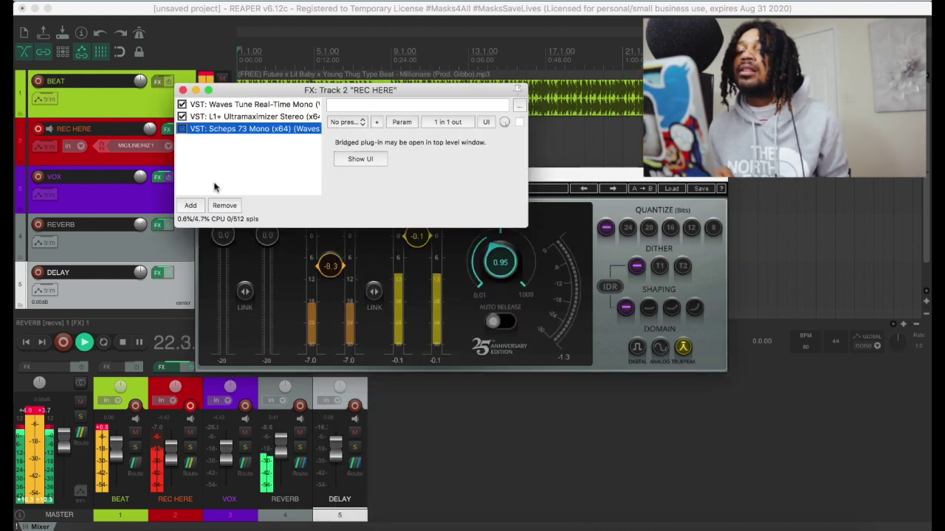
Remove the Scheps 73 Mono plugin from the REC HERE effects chain and stop playback
{"action": "left_click", "coordinate": [224, 206]}
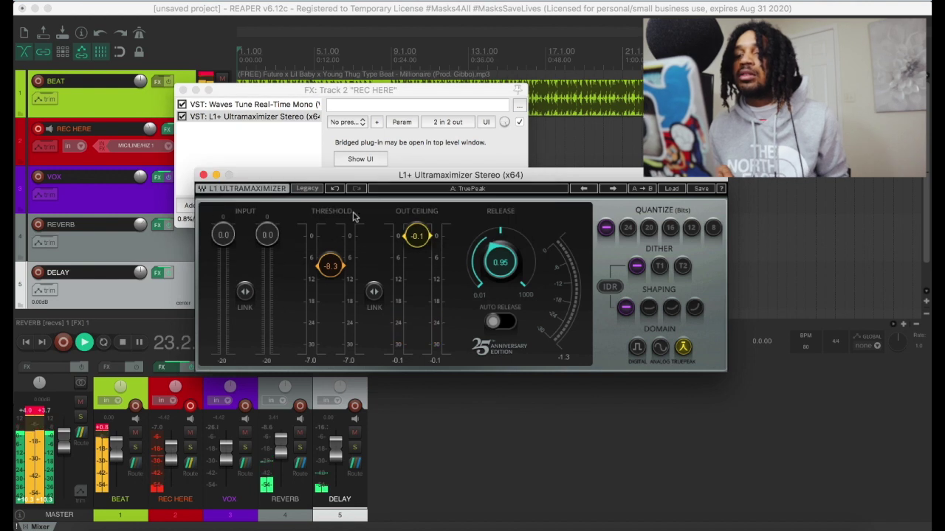
{"action": "left_click", "coordinate": [396, 13]}
{"action": "key", "text": "space"}
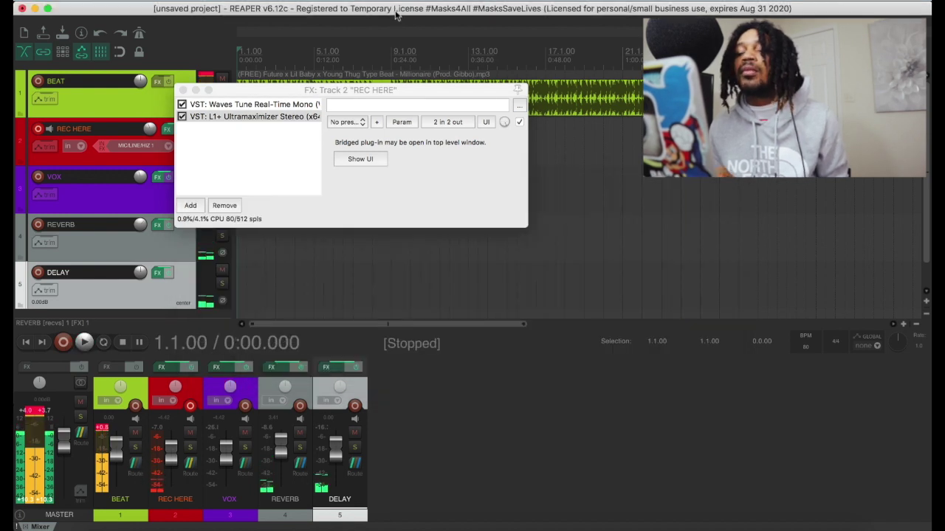
Filter the plugin list for EQ and add ReaEQ (Cockos) to the REC HERE track after the L1+ Ultramaximizer
{"action": "left_click", "coordinate": [190, 206]}
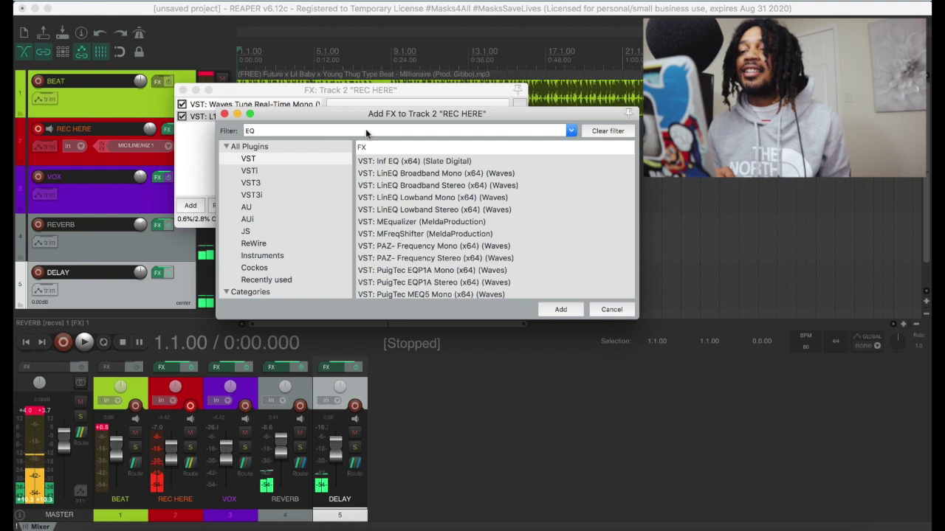
{"action": "scroll", "coordinate": [425, 251], "scroll_direction": "down", "scroll_amount": 4}
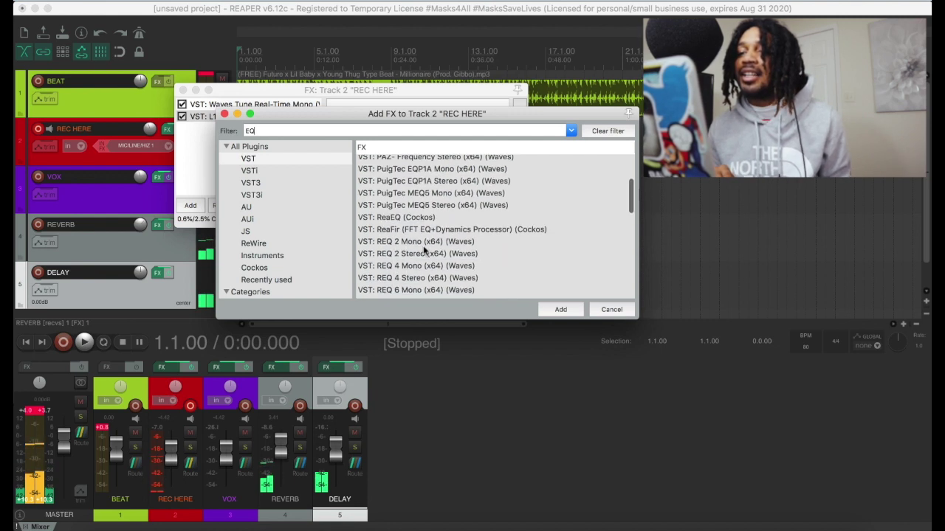
{"action": "scroll", "coordinate": [424, 251], "scroll_direction": "down", "scroll_amount": 3}
{"action": "scroll", "coordinate": [425, 251], "scroll_direction": "up", "scroll_amount": 2}
{"action": "scroll", "coordinate": [425, 251], "scroll_direction": "down", "scroll_amount": 2}
{"action": "scroll", "coordinate": [425, 251], "scroll_direction": "up", "scroll_amount": 3}
{"action": "scroll", "coordinate": [424, 251], "scroll_direction": "up", "scroll_amount": 1}
{"action": "double_click", "coordinate": [391, 197]}
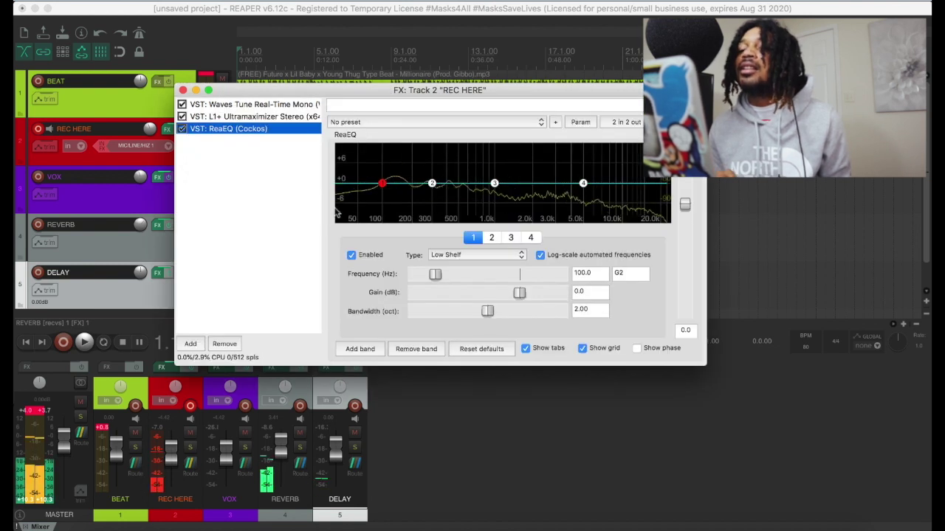
In ReaEQ, cut the band 1 low shelf to -inf gain, move the band 4 high shelf to about 3086 Hz, and close the effects window
{"action": "left_click_drag", "start_coordinate": [381, 182], "coordinate": [423, 244]}
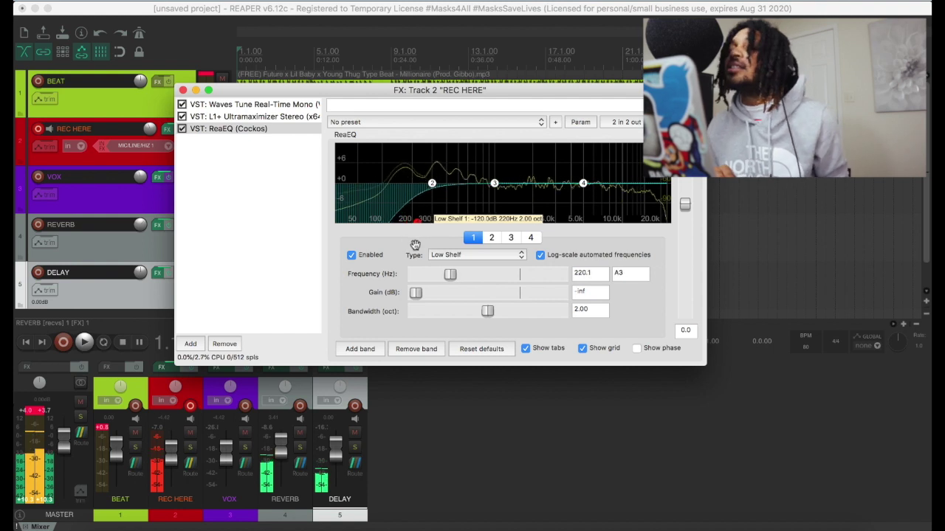
{"action": "left_click_drag", "start_coordinate": [583, 183], "coordinate": [557, 182]}
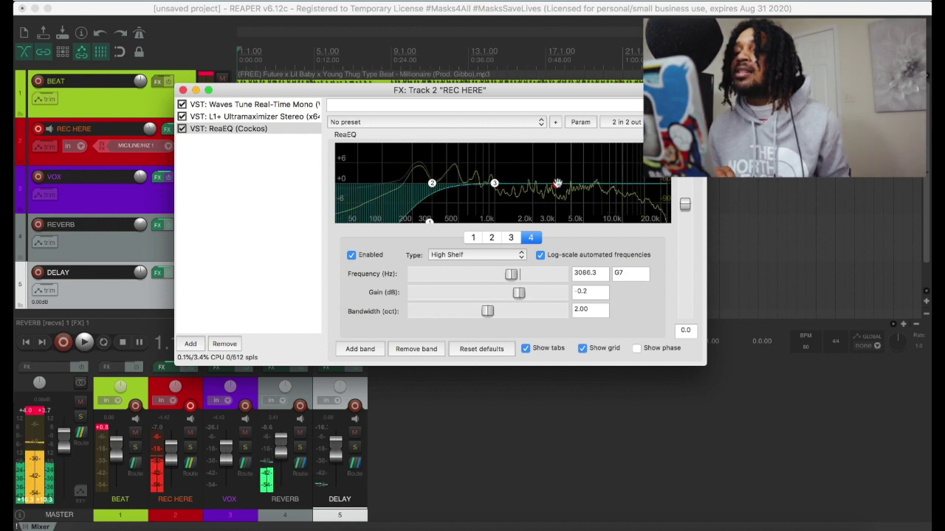
{"action": "left_click", "coordinate": [182, 90]}
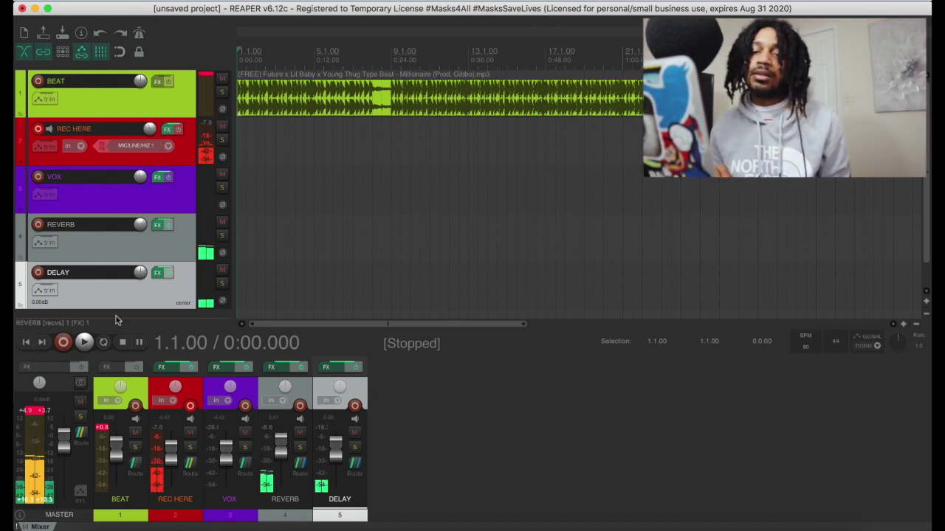
Record a vocal take of about one minute on REC HERE over the beat, nudging the DELAY track's volume to -0.75 dB
{"action": "left_click", "coordinate": [63, 342]}
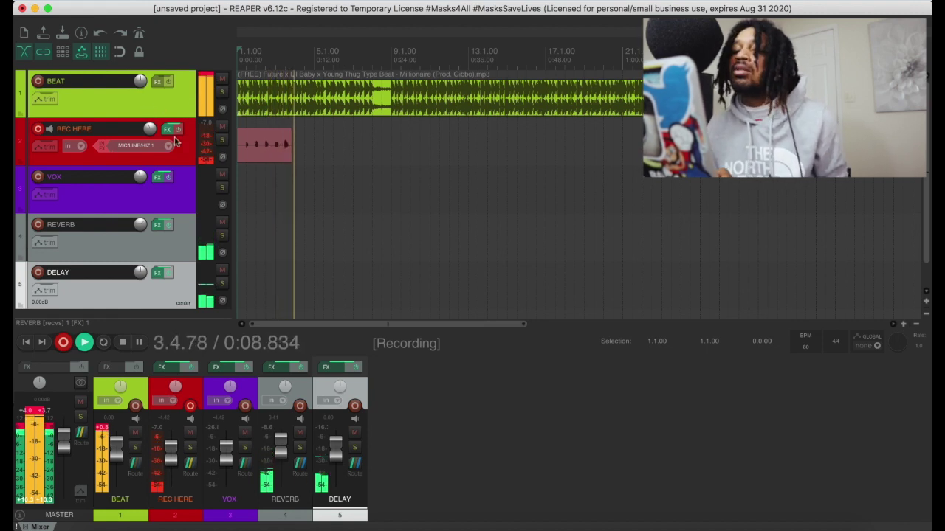
{"action": "scroll", "coordinate": [333, 450], "scroll_direction": "down", "scroll_amount": 1}
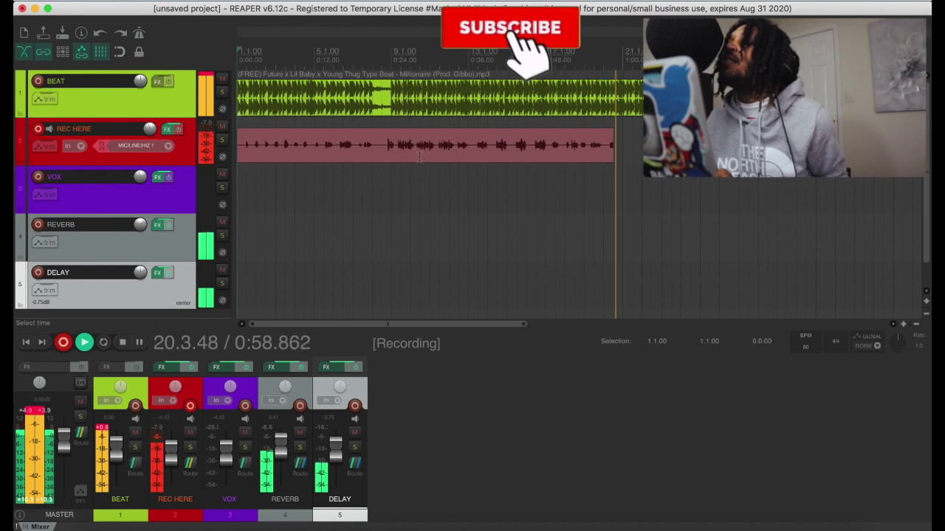
{"action": "key", "text": "space"}
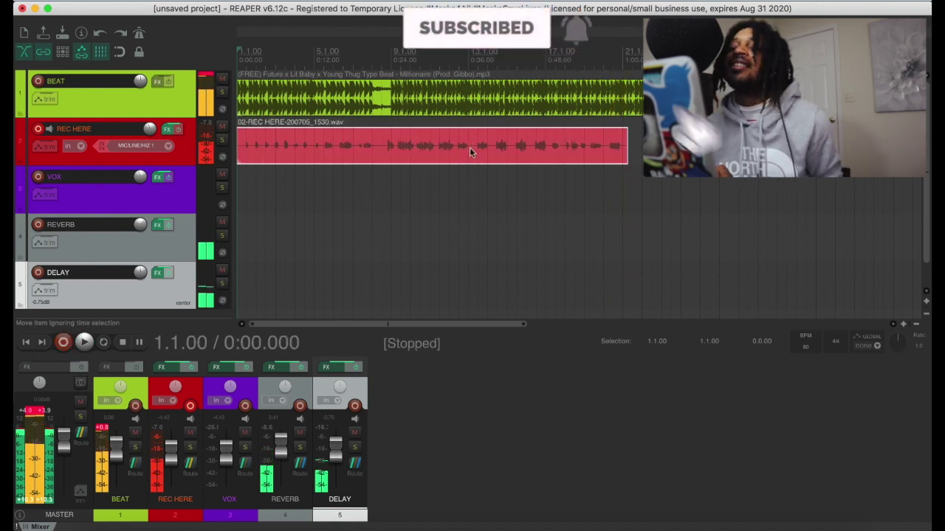
Move the recorded vocal item from REC HERE down to the VOX track and play it back from shortly before bar 9
{"action": "left_click_drag", "start_coordinate": [427, 159], "coordinate": [424, 185]}
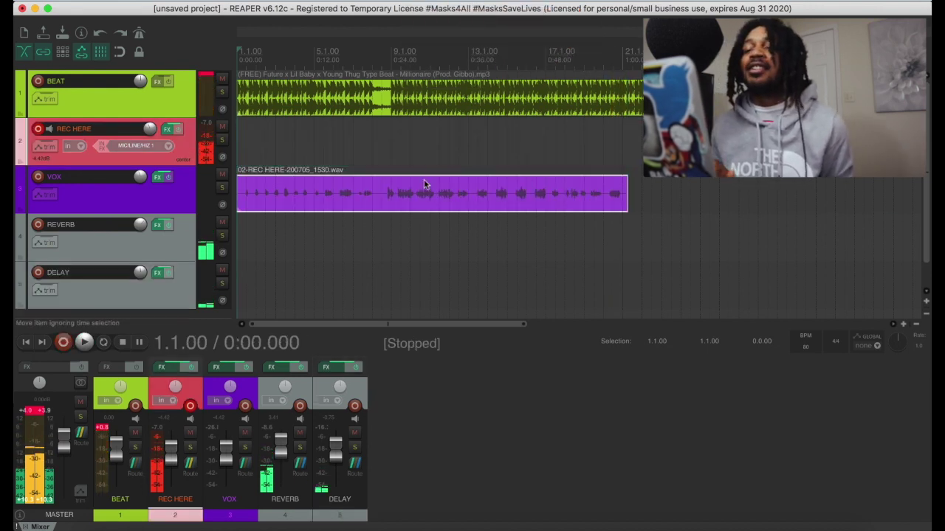
{"action": "left_click", "coordinate": [369, 135]}
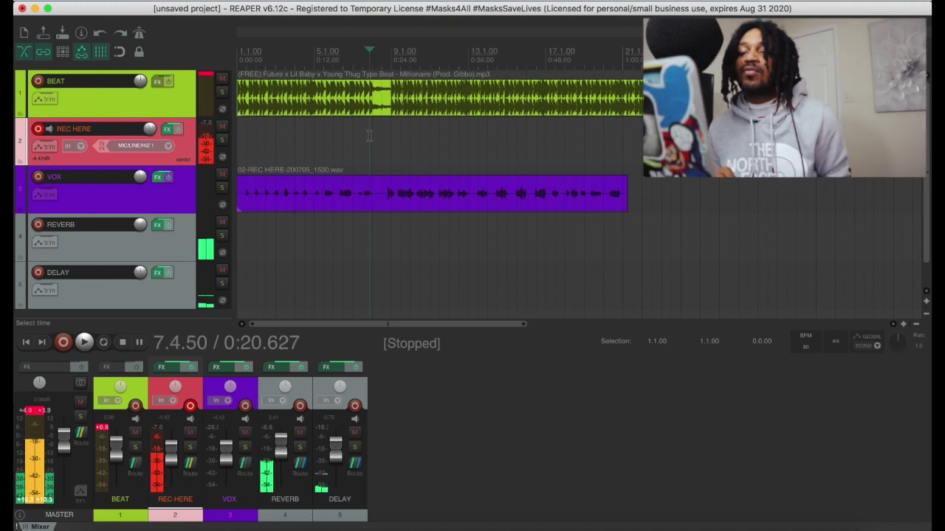
{"action": "key", "text": "space"}
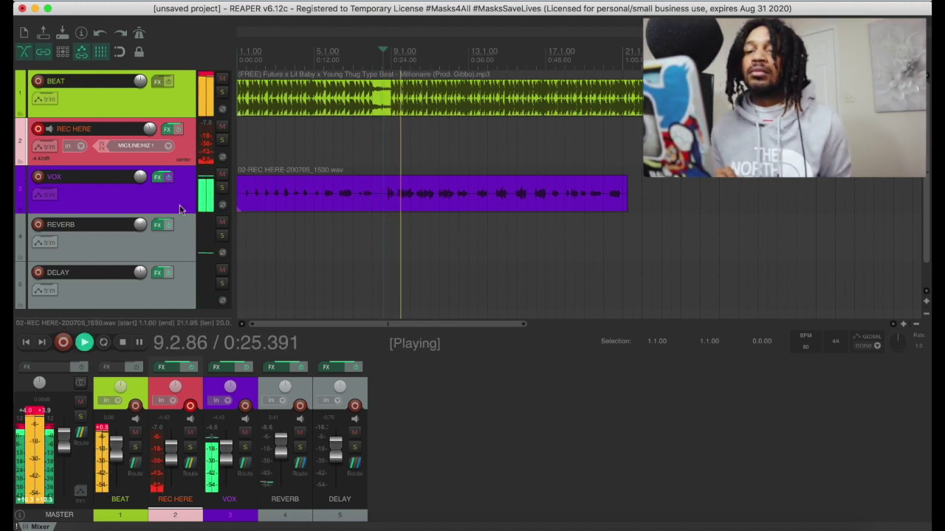
Add sends from the VOX track to the REVERB and DELAY tracks in its routing window
{"action": "left_click", "coordinate": [158, 199]}
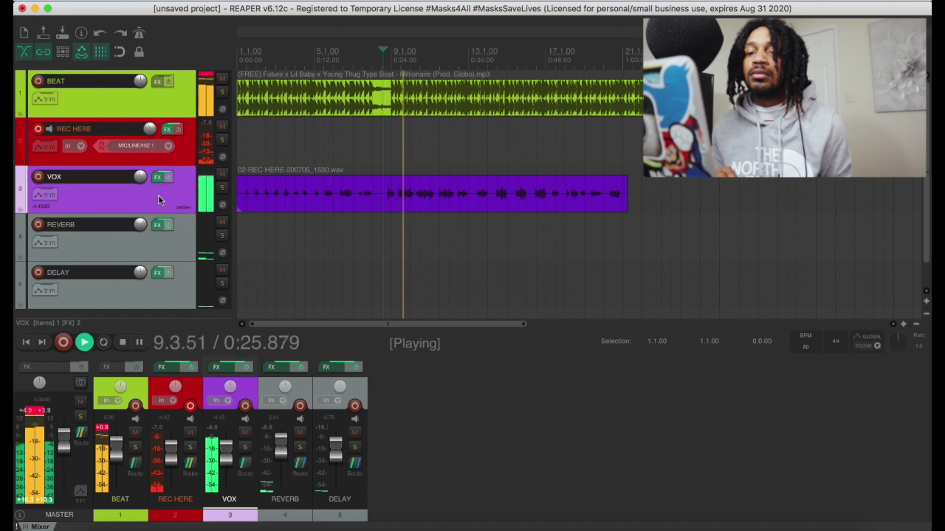
{"action": "left_click", "coordinate": [243, 464]}
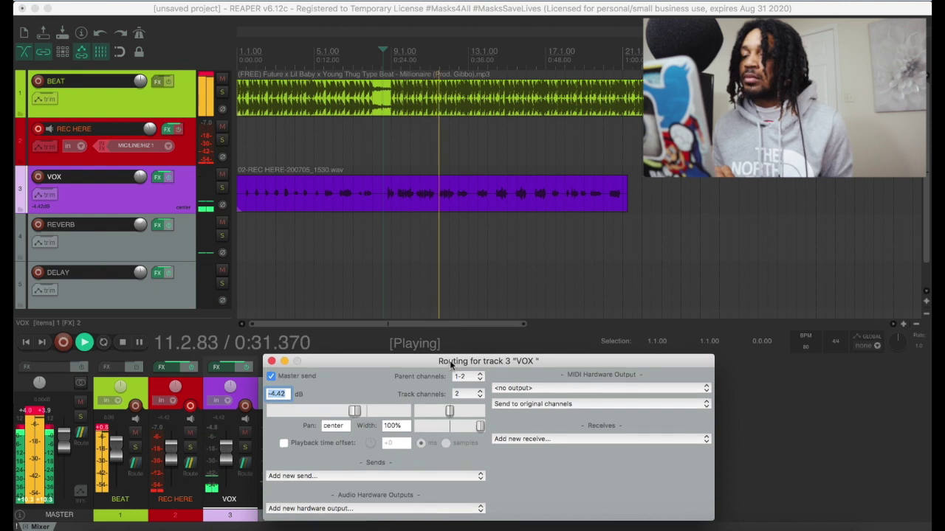
{"action": "left_click_drag", "start_coordinate": [446, 387], "coordinate": [494, 252]}
{"action": "left_click", "coordinate": [483, 340]}
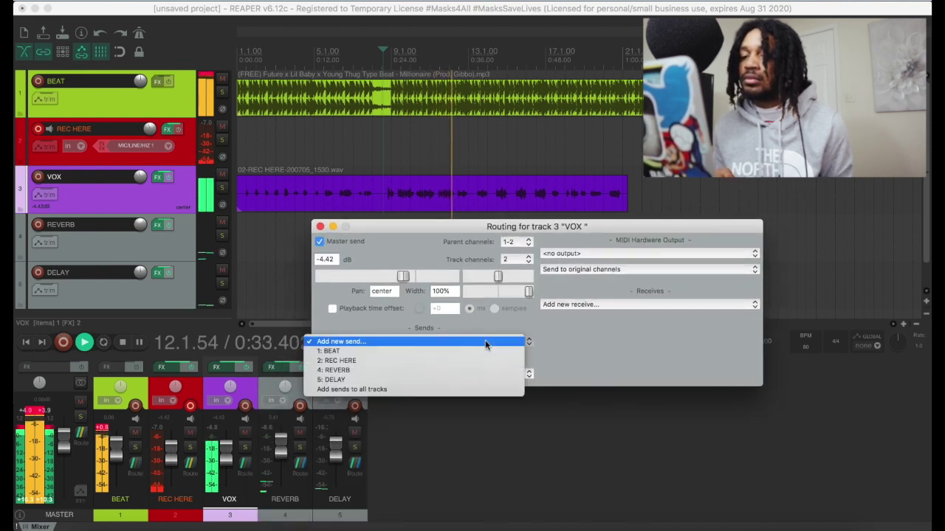
{"action": "left_click", "coordinate": [460, 371]}
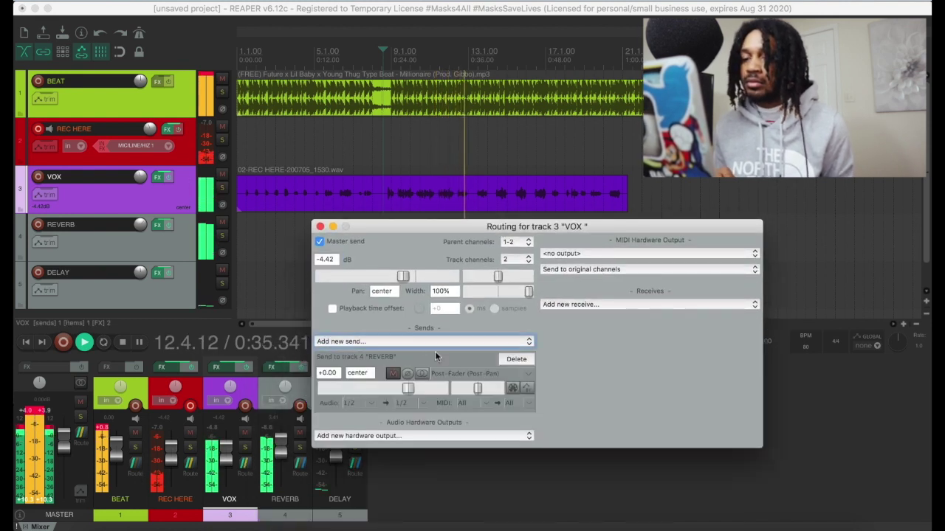
{"action": "left_click", "coordinate": [416, 340]}
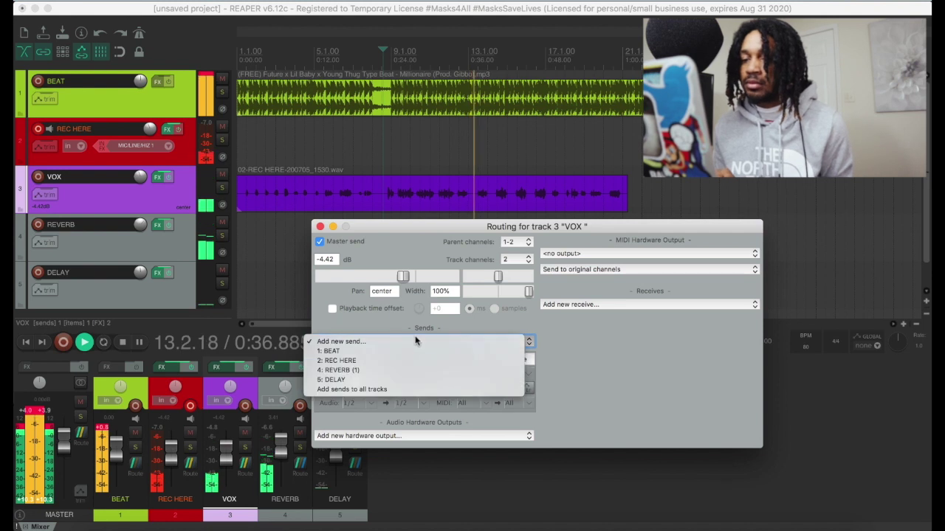
{"action": "left_click", "coordinate": [414, 379]}
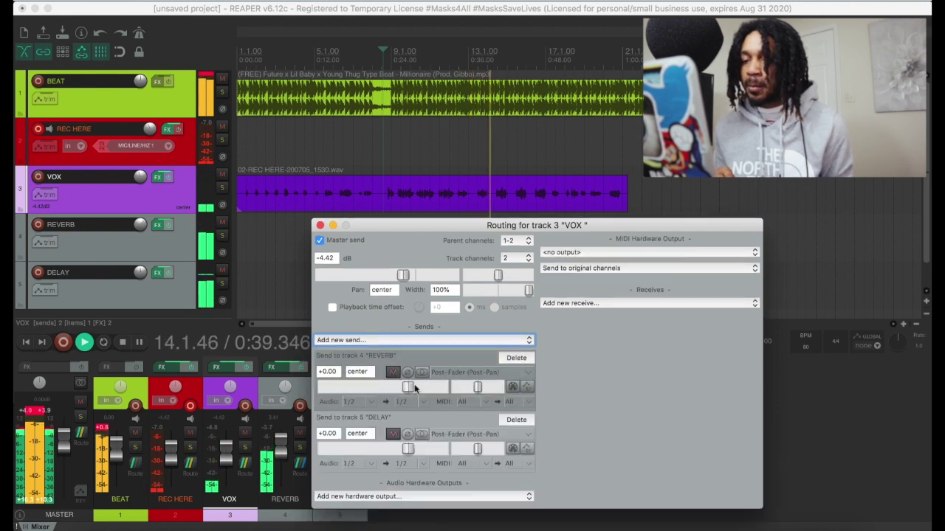
Lower the VOX send to REVERB to -15.74 dB and the send to DELAY to -10.03 dB
{"action": "left_click_drag", "start_coordinate": [410, 387], "coordinate": [386, 388]}
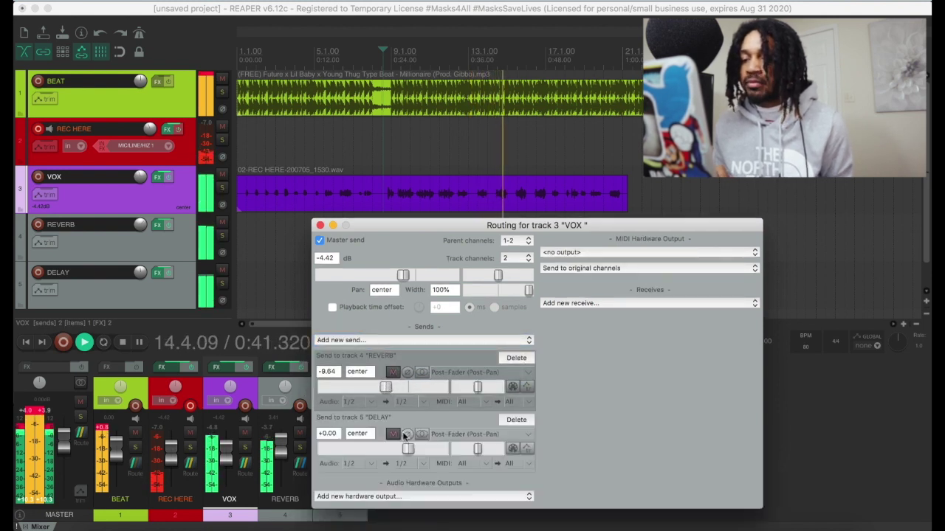
{"action": "left_click_drag", "start_coordinate": [407, 451], "coordinate": [392, 451]}
{"action": "left_click_drag", "start_coordinate": [385, 388], "coordinate": [376, 389]}
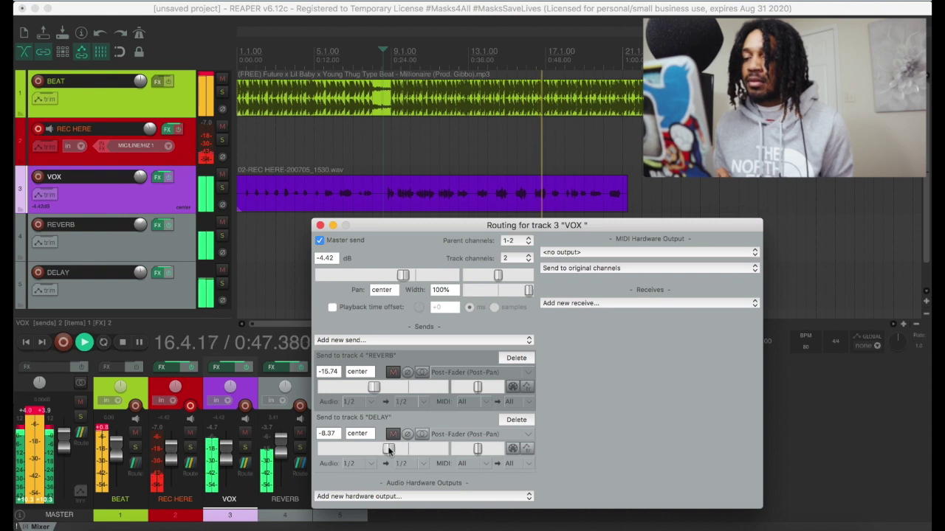
Switch both the REVERB and DELAY sends of the VOX track to Pre-Fader (Post-FX)
{"action": "left_click", "coordinate": [457, 372]}
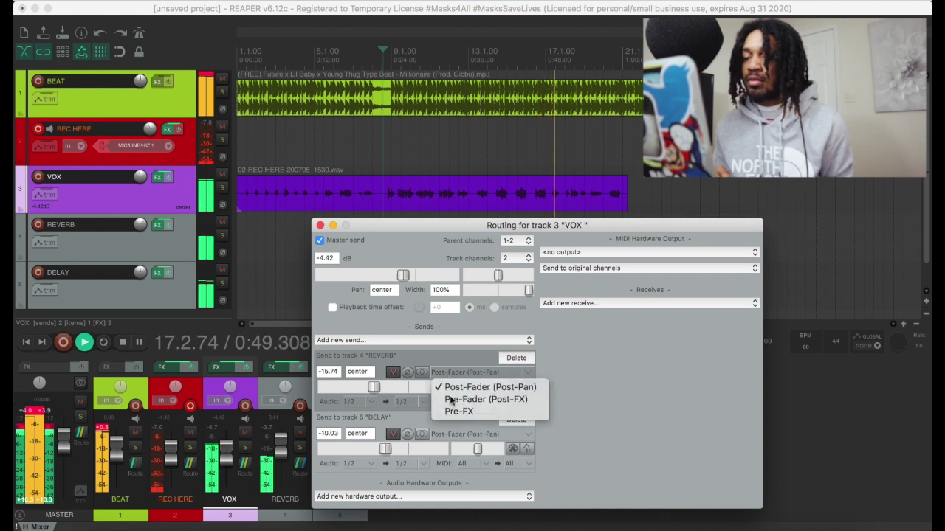
{"action": "left_click", "coordinate": [461, 398]}
{"action": "left_click", "coordinate": [458, 435]}
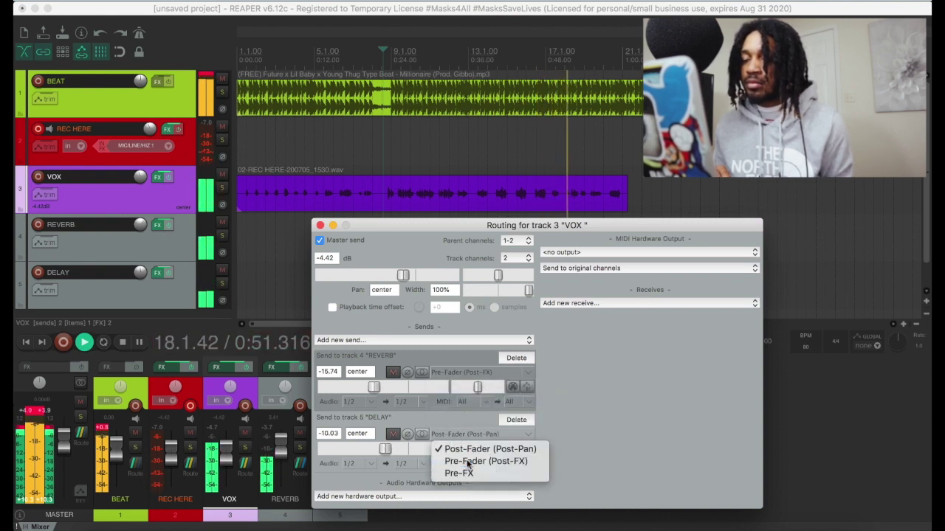
{"action": "left_click", "coordinate": [441, 461]}
Set the VOX track's DELAY send to -10.66 dB, pan it 20%R, and stop playback
{"action": "left_click_drag", "start_coordinate": [387, 450], "coordinate": [383, 450]}
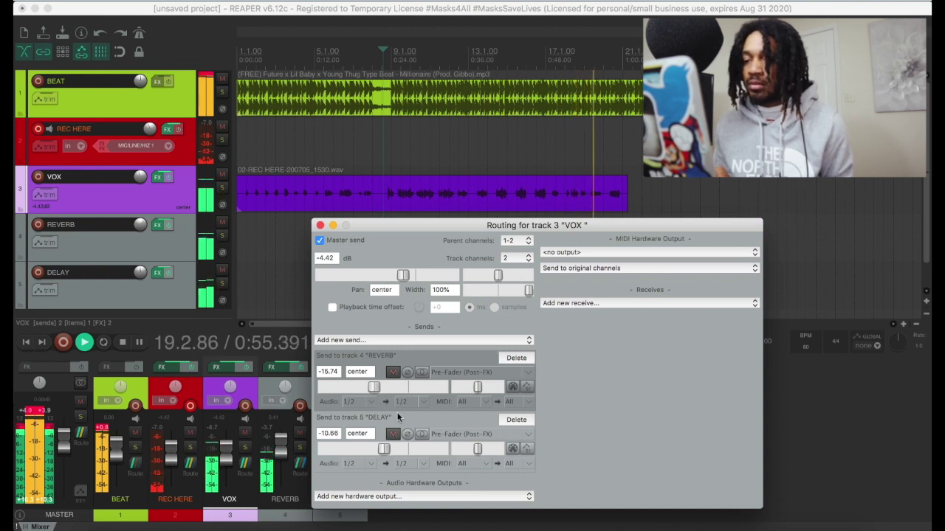
{"action": "left_click_drag", "start_coordinate": [481, 451], "coordinate": [493, 452]}
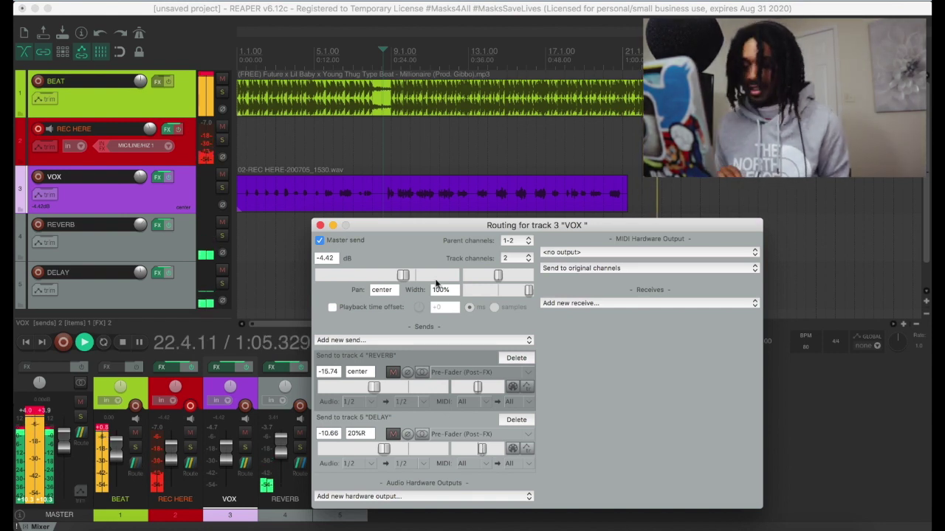
{"action": "key", "text": "space"}
Play the vocal from shortly before bar 9 while lowering the DELAY track's volume to -7.78 dB, and stop playback
{"action": "left_click", "coordinate": [384, 142]}
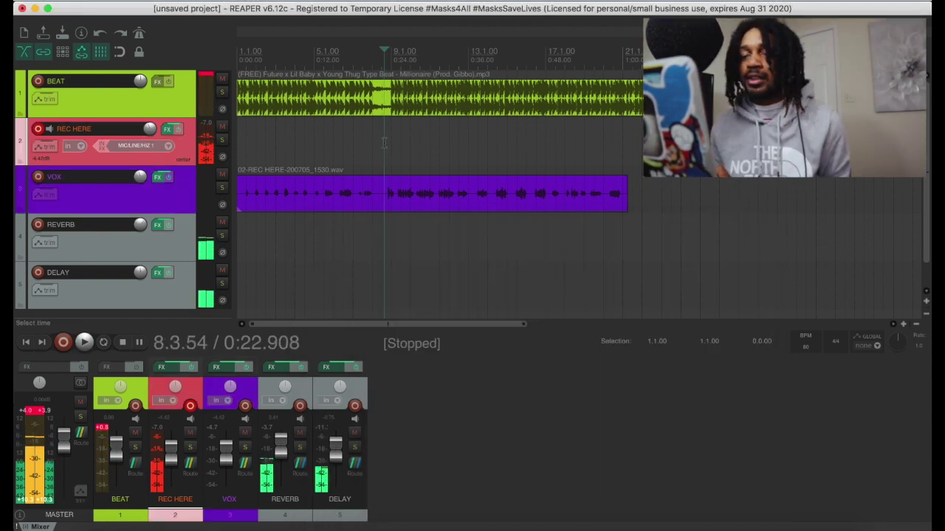
{"action": "left_click", "coordinate": [383, 142]}
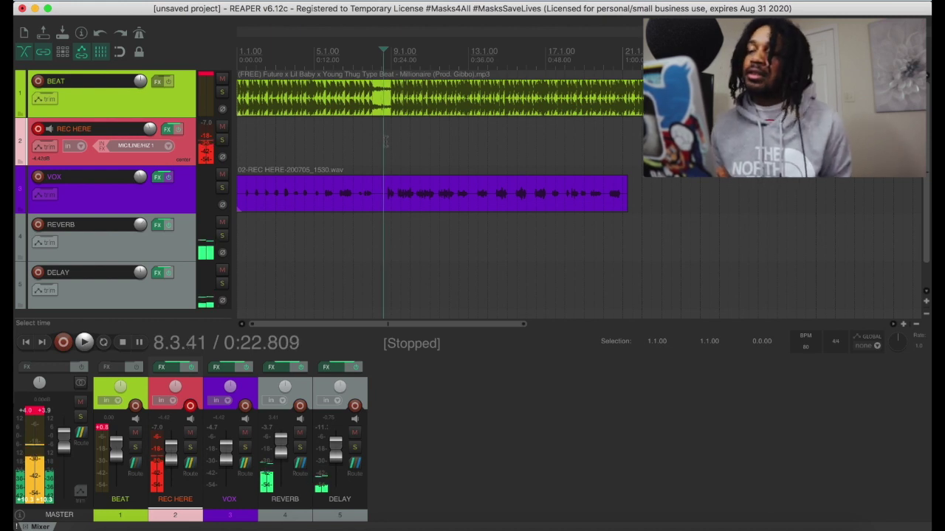
{"action": "key", "text": "space"}
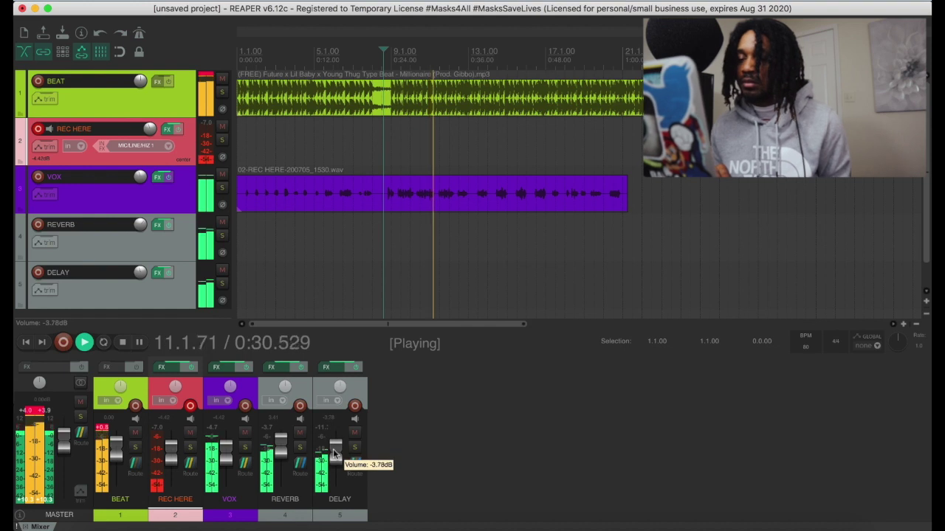
{"action": "left_click_drag", "start_coordinate": [334, 454], "coordinate": [334, 456]}
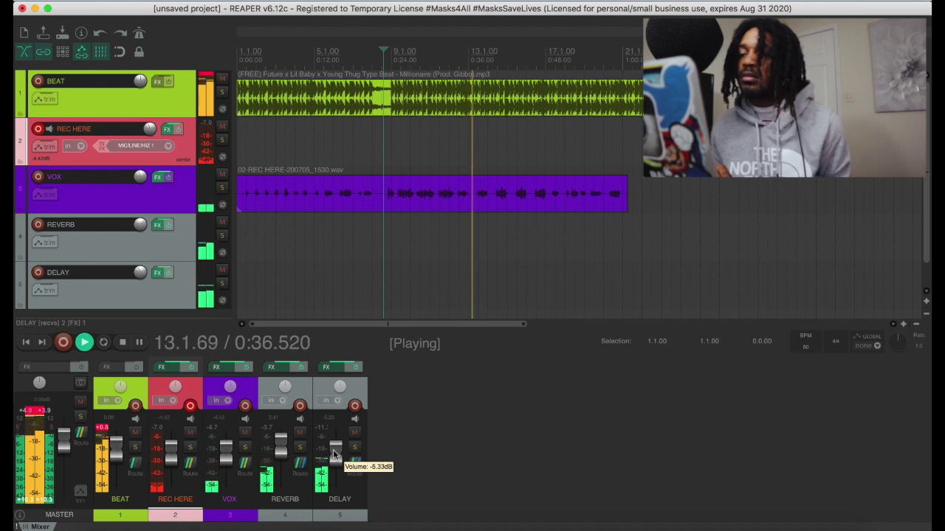
{"action": "left_click_drag", "start_coordinate": [334, 455], "coordinate": [334, 454]}
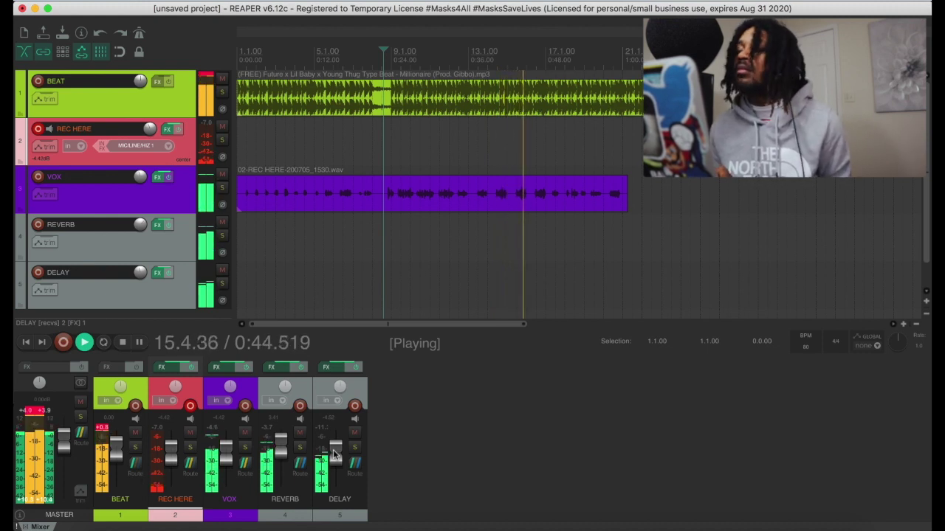
{"action": "left_click_drag", "start_coordinate": [334, 454], "coordinate": [337, 462]}
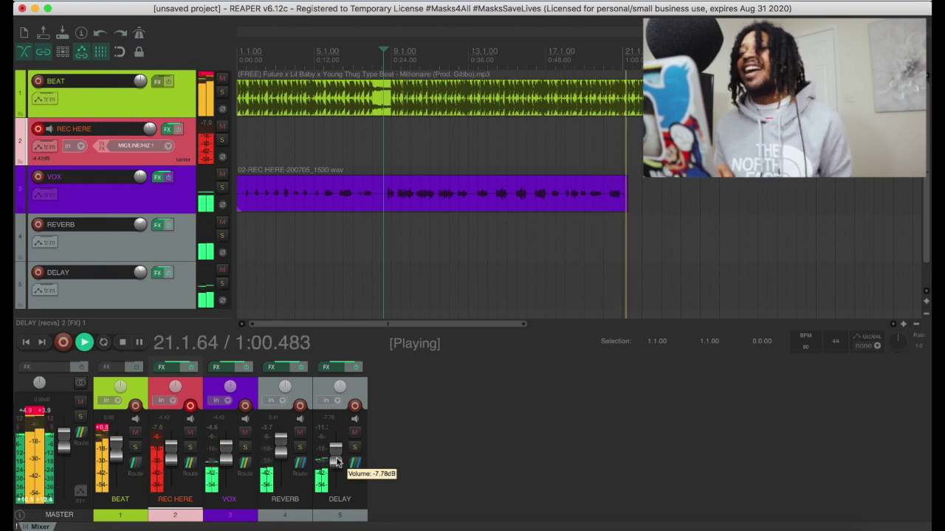
{"action": "key", "text": "space"}
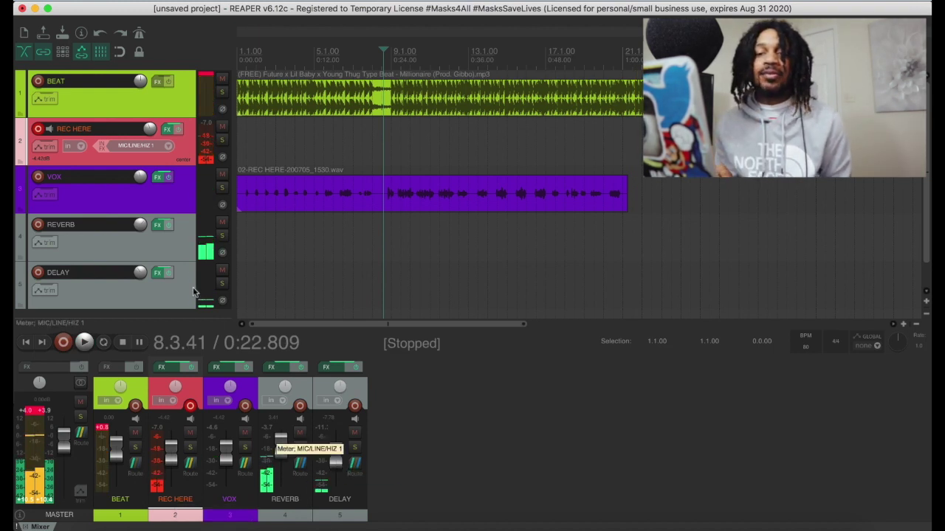
Open the VOX track's envelope settings and show its Volume, Pan and Mute envelopes
{"action": "left_click", "coordinate": [48, 194]}
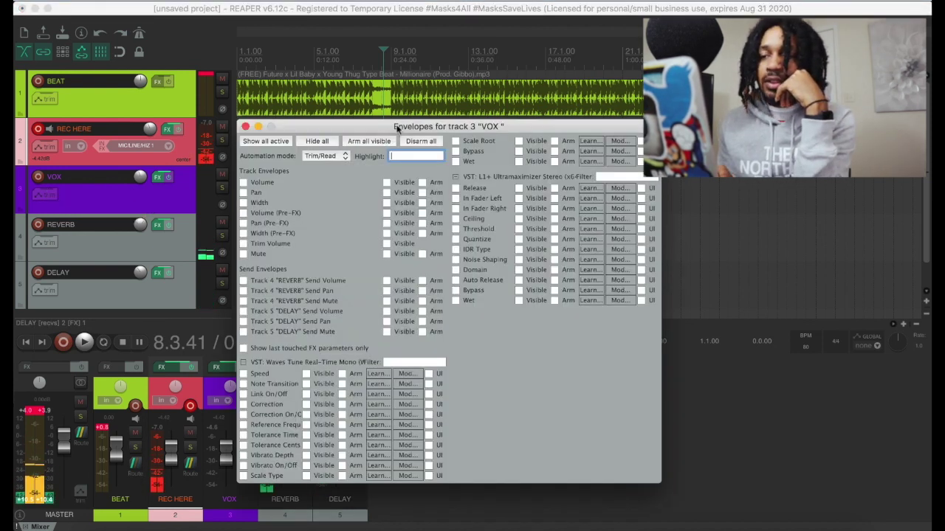
{"action": "left_click_drag", "start_coordinate": [396, 128], "coordinate": [494, 65]}
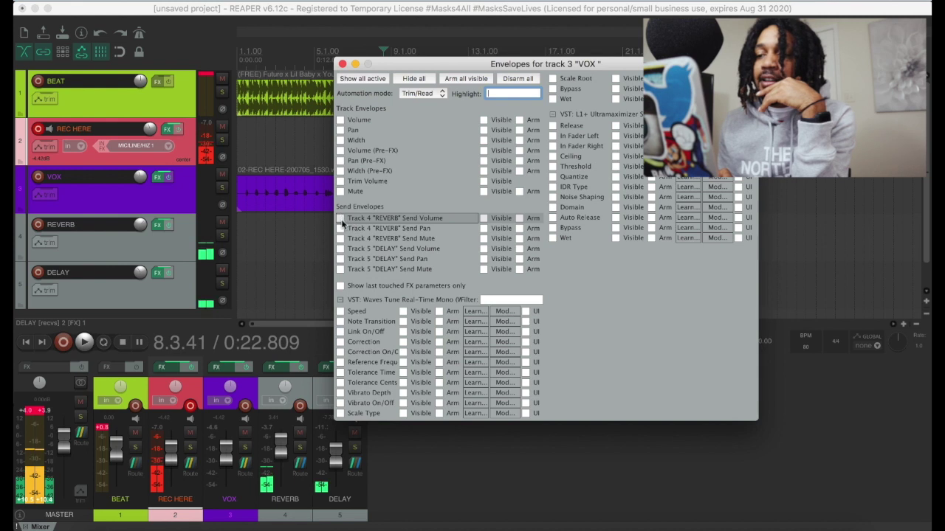
{"action": "left_click", "coordinate": [341, 120]}
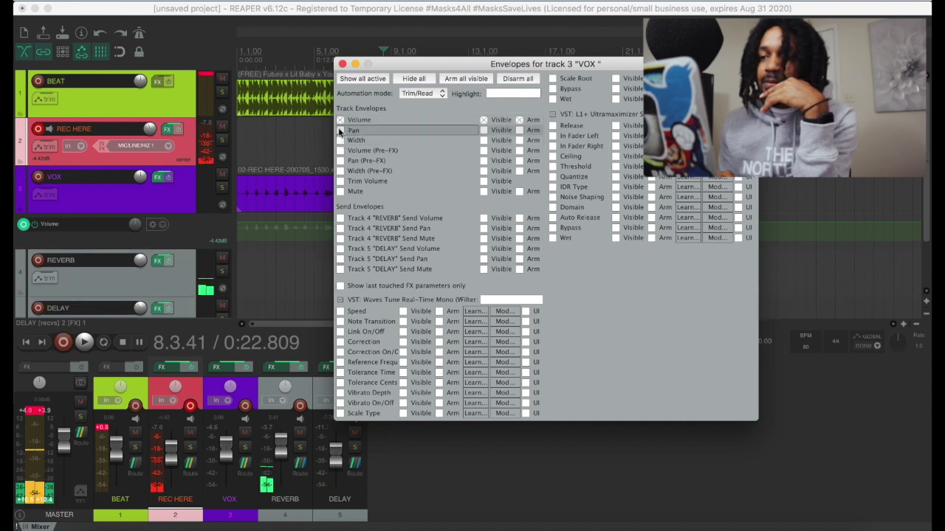
{"action": "left_click", "coordinate": [340, 131]}
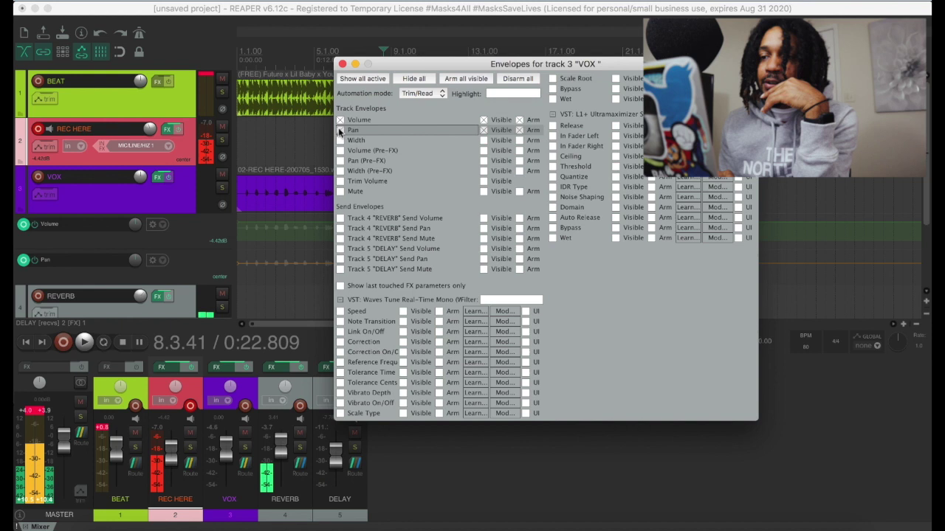
{"action": "left_click", "coordinate": [340, 191]}
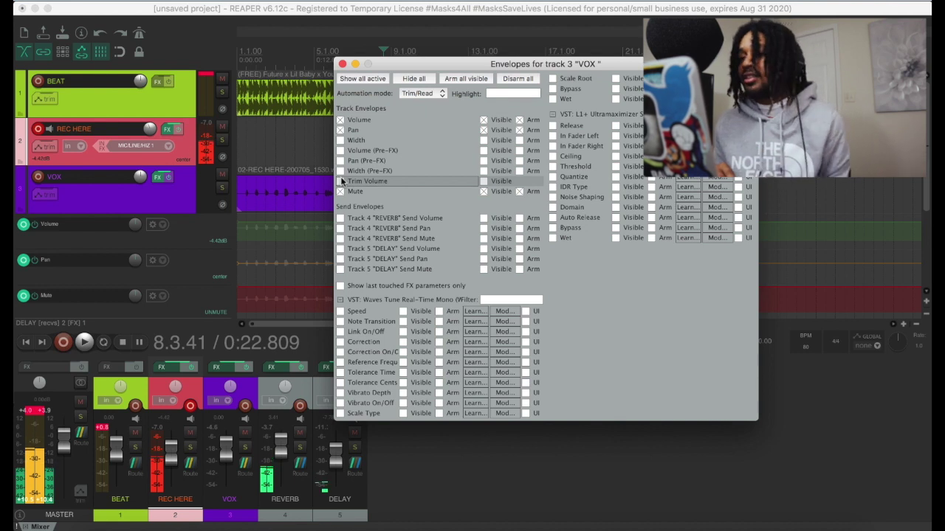
Hide the VOX track's Mute, Pan and Volume envelopes, briefly show the Vibrato On/Off envelope, and close the envelope settings
{"action": "left_click", "coordinate": [341, 192]}
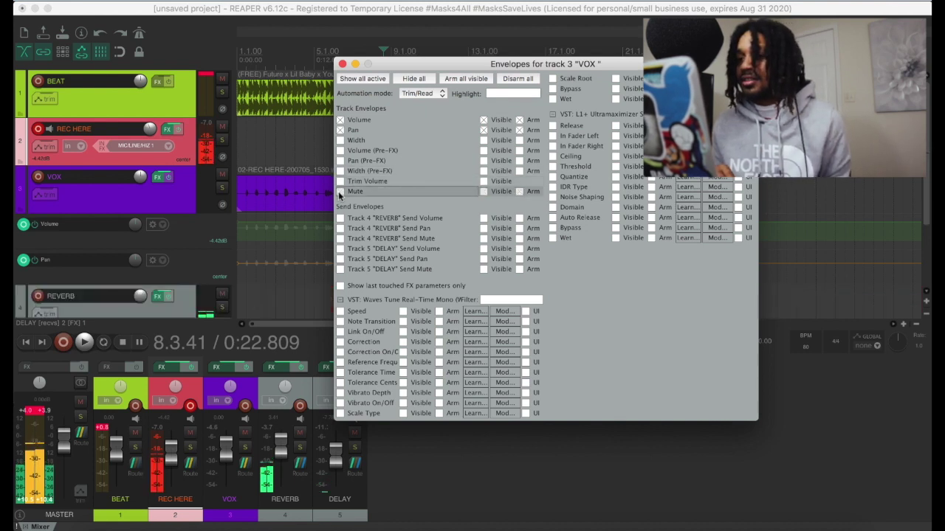
{"action": "left_click", "coordinate": [340, 130]}
{"action": "left_click", "coordinate": [340, 120]}
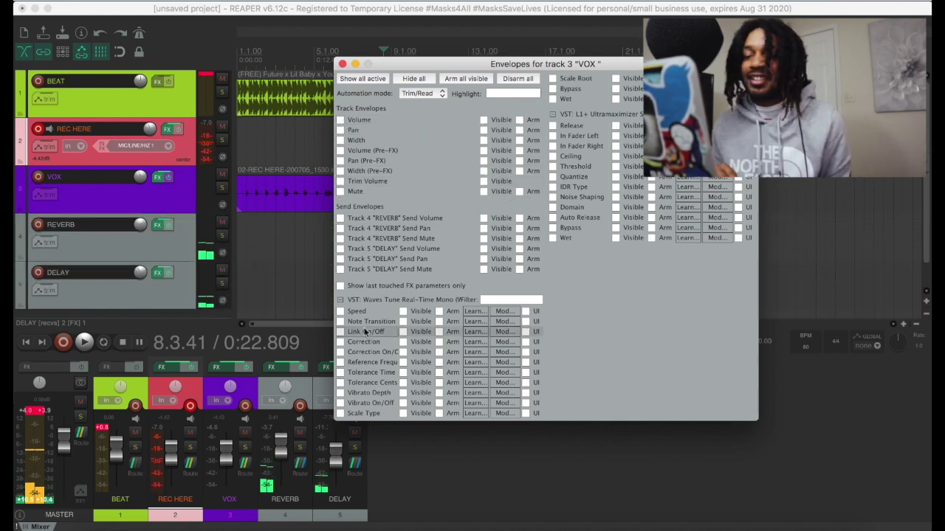
{"action": "left_click", "coordinate": [340, 403]}
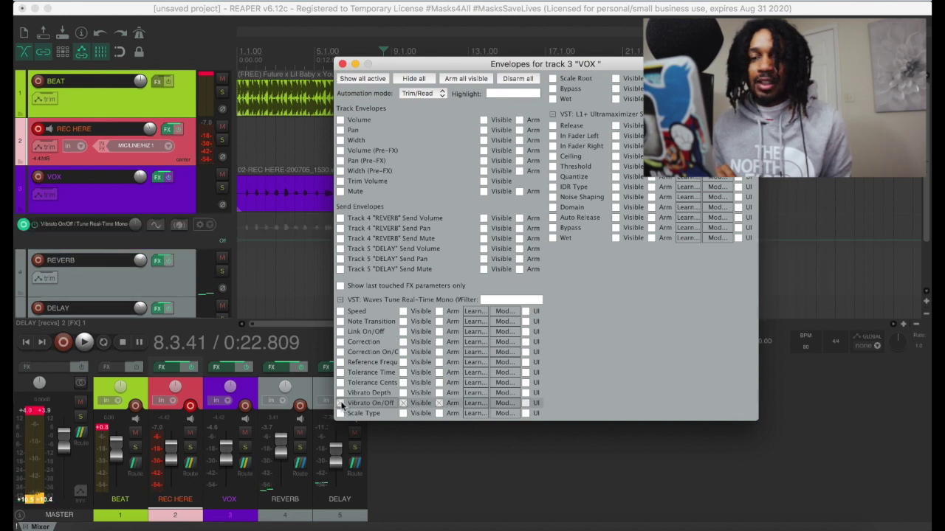
{"action": "left_click", "coordinate": [341, 403]}
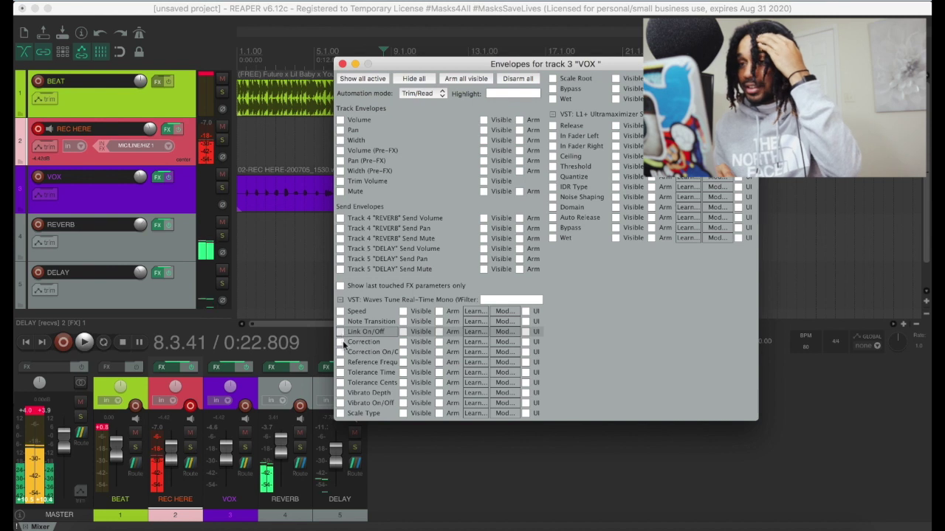
{"action": "left_click", "coordinate": [342, 64]}
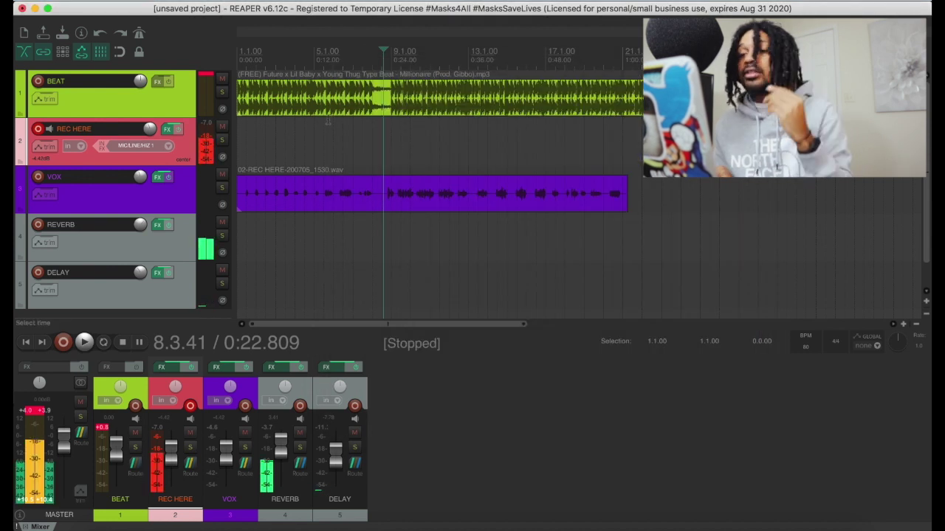
Start playback, insert a new track below VOX, and name it DEEP VOICE
{"action": "key", "text": "space"}
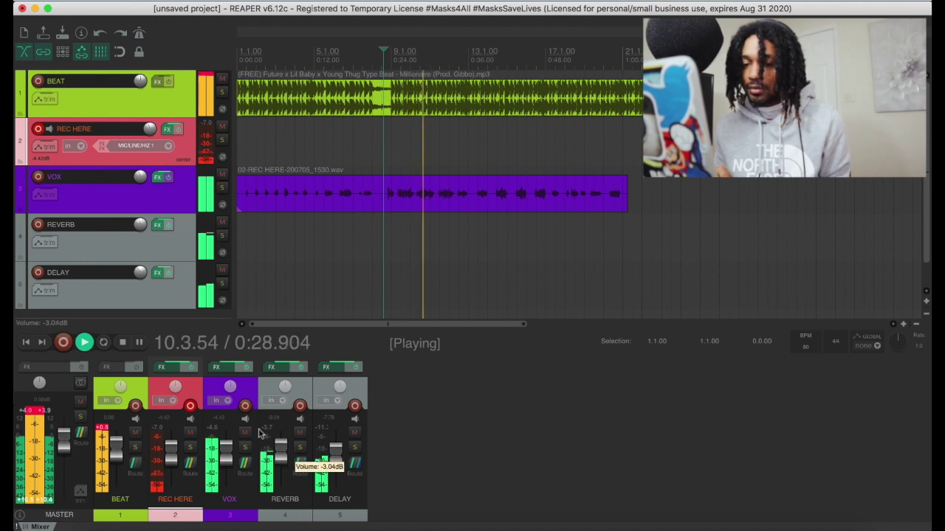
{"action": "left_click", "coordinate": [248, 389]}
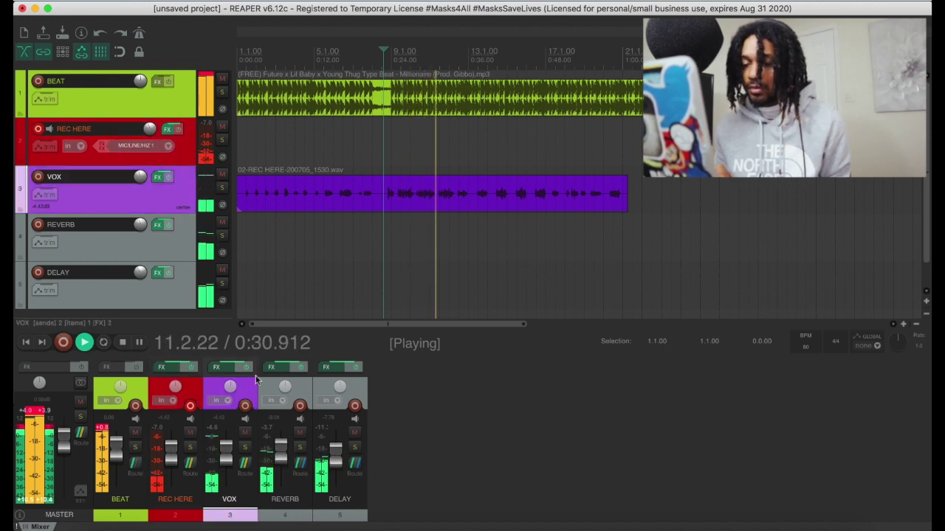
{"action": "key", "text": "super+t"}
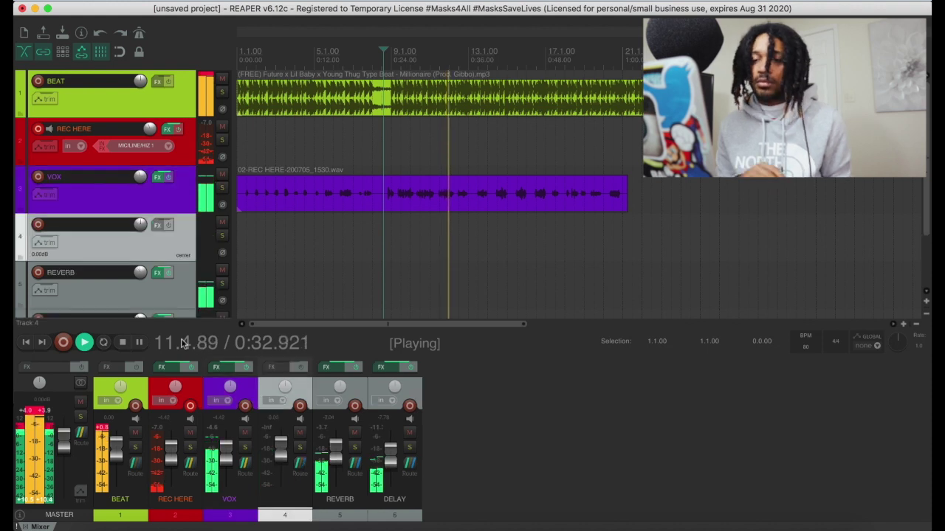
{"action": "double_click", "coordinate": [105, 225]}
{"action": "type", "text": "DEEP VOICE"}
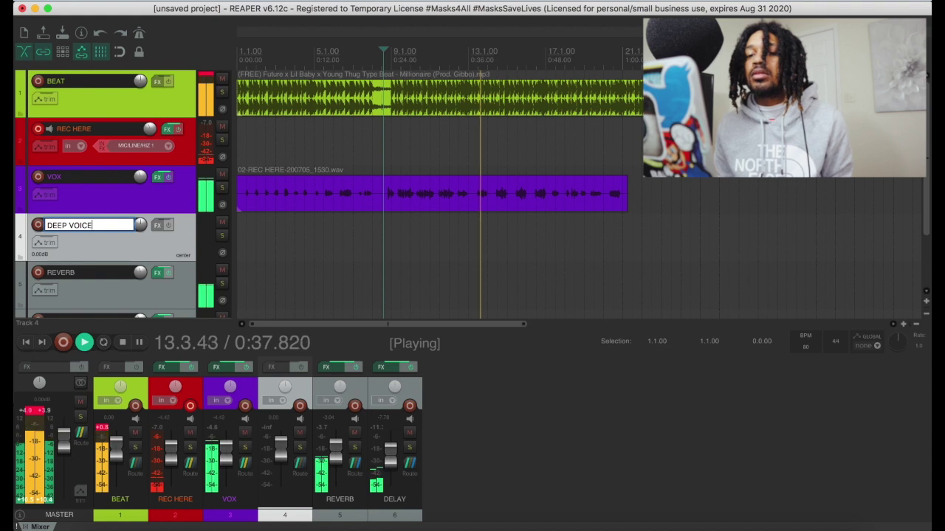
{"action": "key", "text": "Return"}
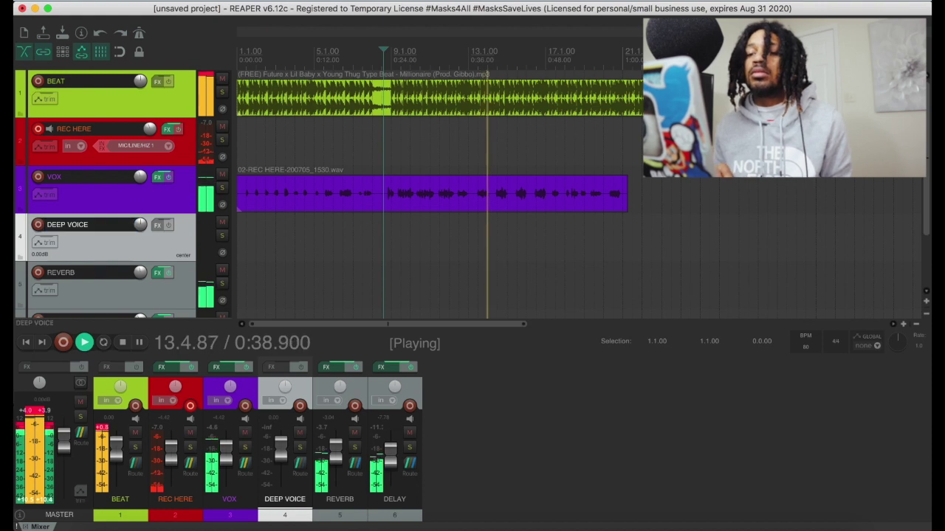
Add the Little AlterBoy plugin to the DEEP VOICE track and set its formant and pitch to -12.0
{"action": "left_click", "coordinate": [271, 369]}
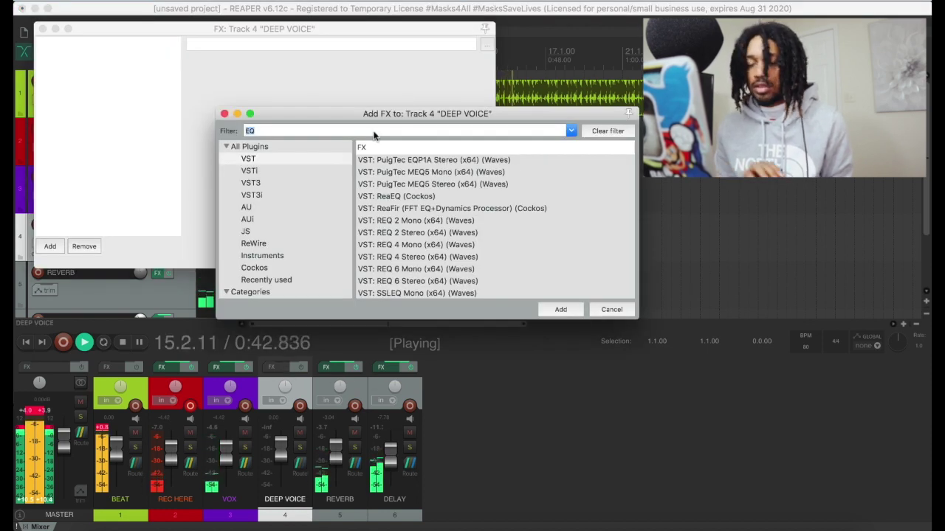
{"action": "type", "text": "LITTL"}
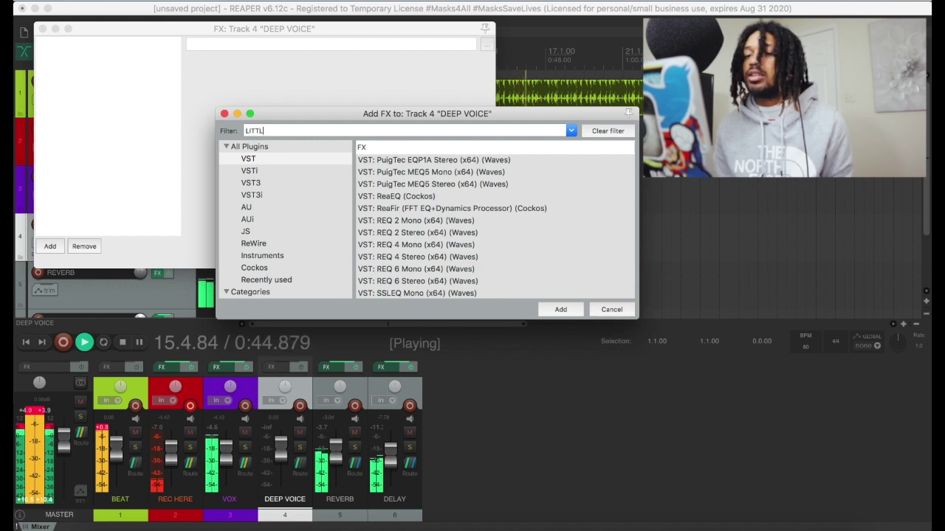
{"action": "type", "text": "E S"}
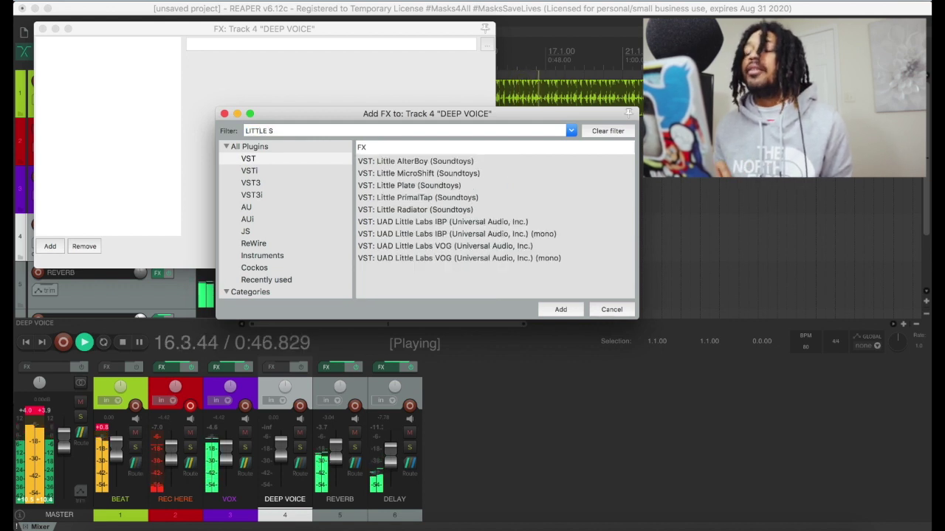
{"action": "left_click", "coordinate": [429, 161]}
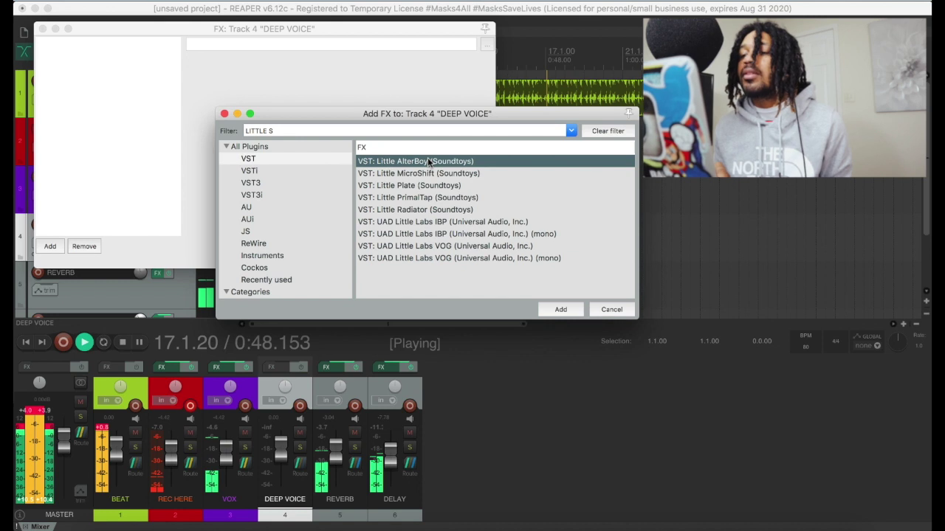
{"action": "double_click", "coordinate": [429, 162]}
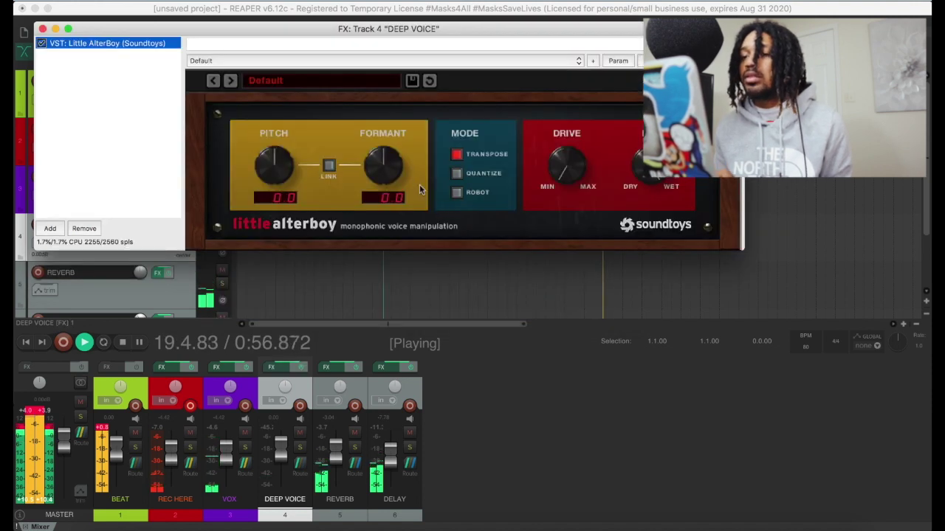
{"action": "left_click_drag", "start_coordinate": [384, 170], "coordinate": [237, 193]}
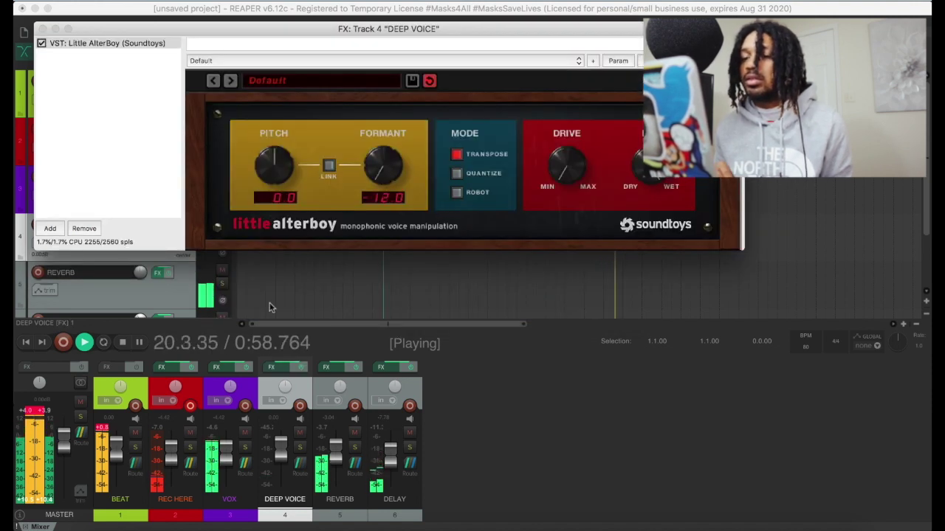
{"action": "left_click_drag", "start_coordinate": [274, 166], "coordinate": [244, 193]}
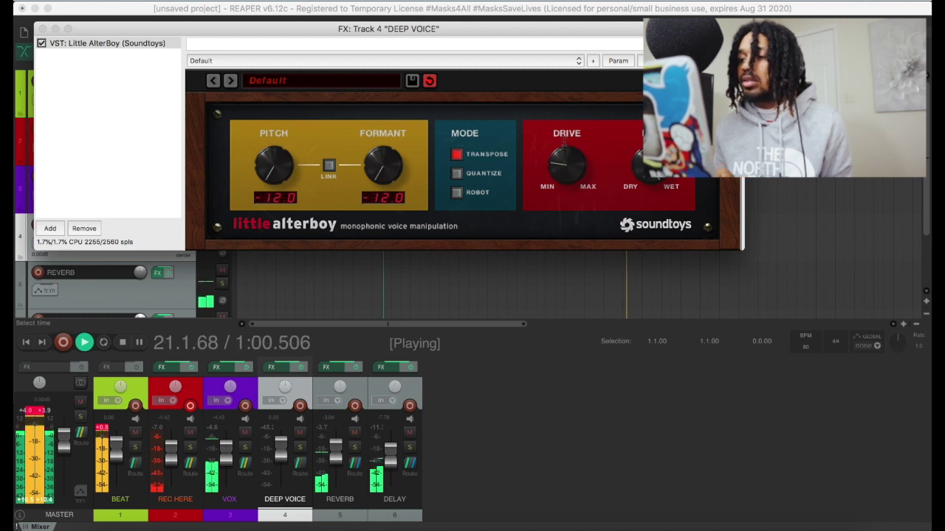
Add ReaEQ to the DEEP VOICE track, cut the highs with band 4 and the lows with band 1, and stop playback
{"action": "left_click", "coordinate": [50, 229]}
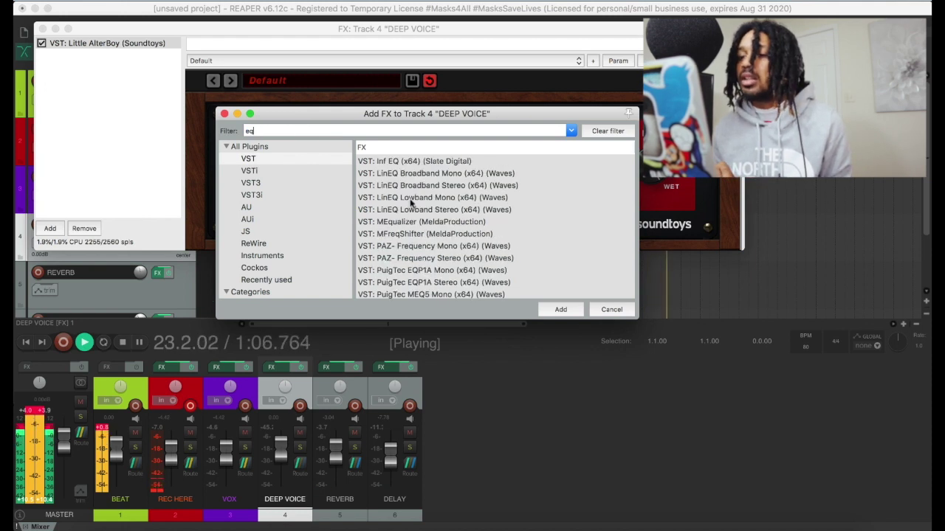
{"action": "scroll", "coordinate": [408, 243], "scroll_direction": "down", "scroll_amount": 5}
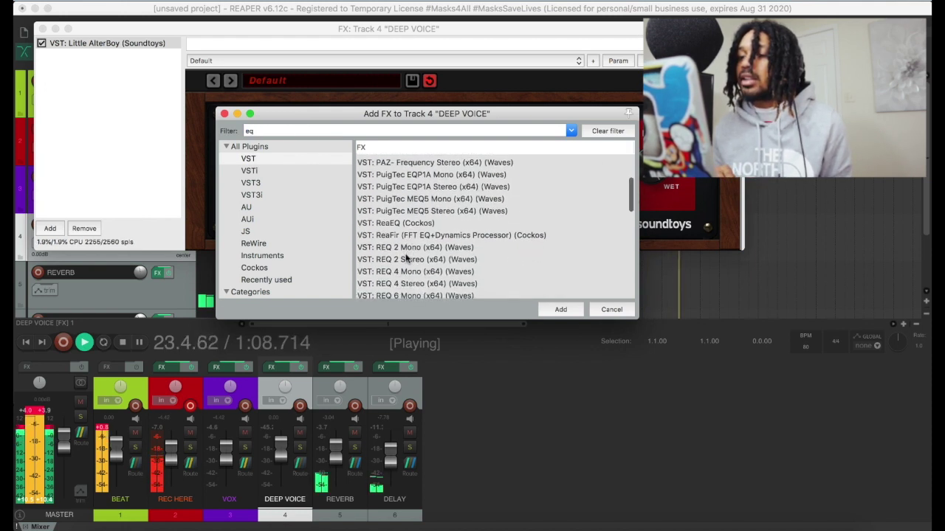
{"action": "double_click", "coordinate": [399, 227]}
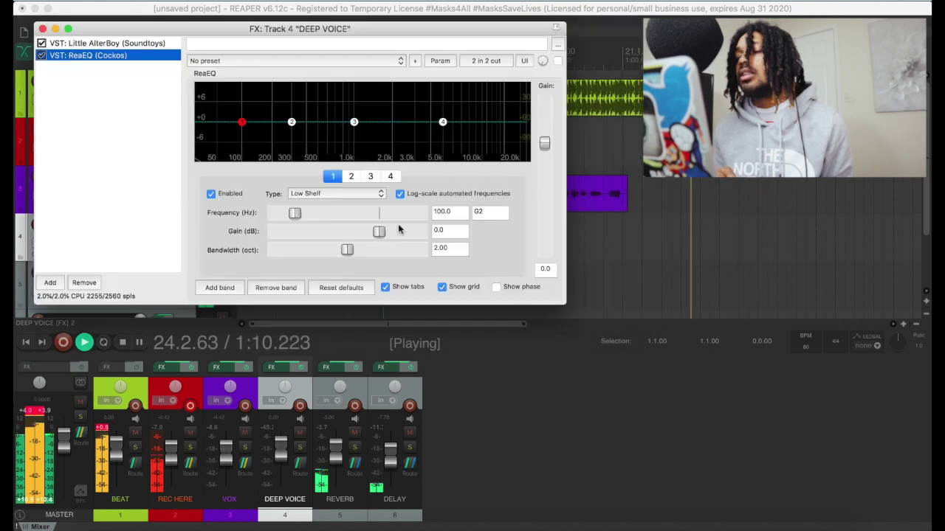
{"action": "left_click_drag", "start_coordinate": [443, 121], "coordinate": [356, 215]}
{"action": "left_click_drag", "start_coordinate": [242, 124], "coordinate": [313, 159]}
{"action": "left_click", "coordinate": [43, 28]}
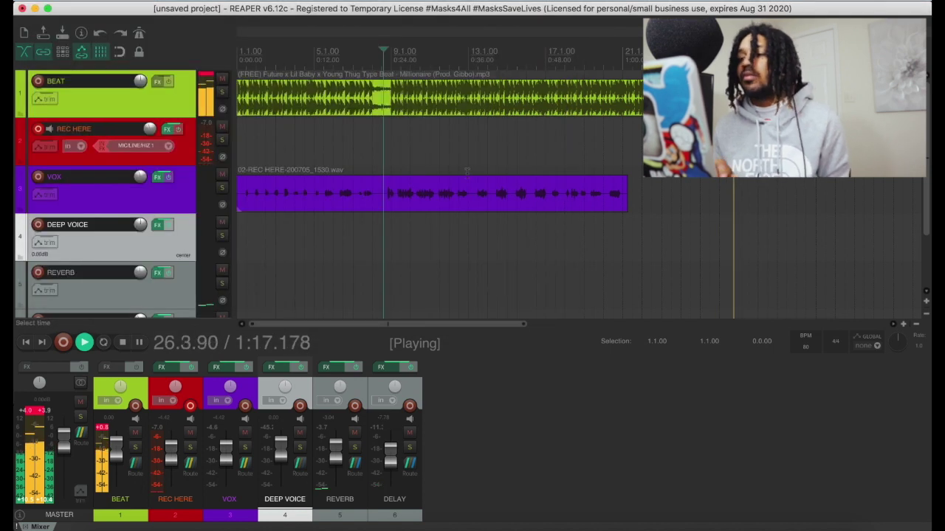
{"action": "key", "text": "space"}
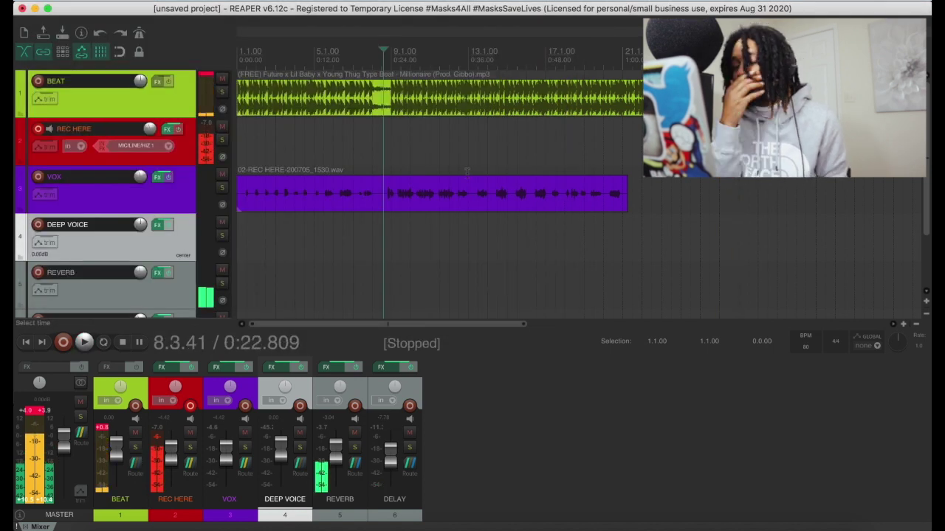
Mute the REC HERE track's send to REVERB
{"action": "left_click", "coordinate": [190, 465]}
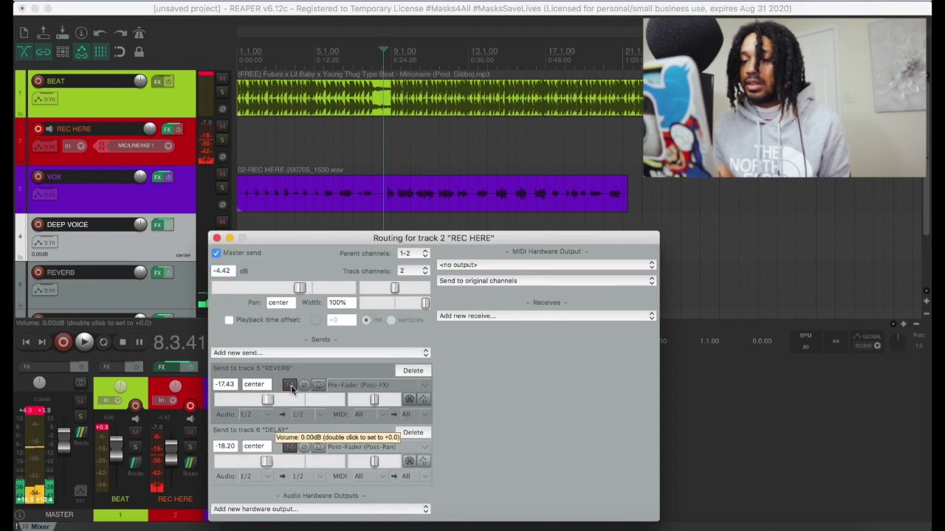
{"action": "left_click", "coordinate": [290, 386]}
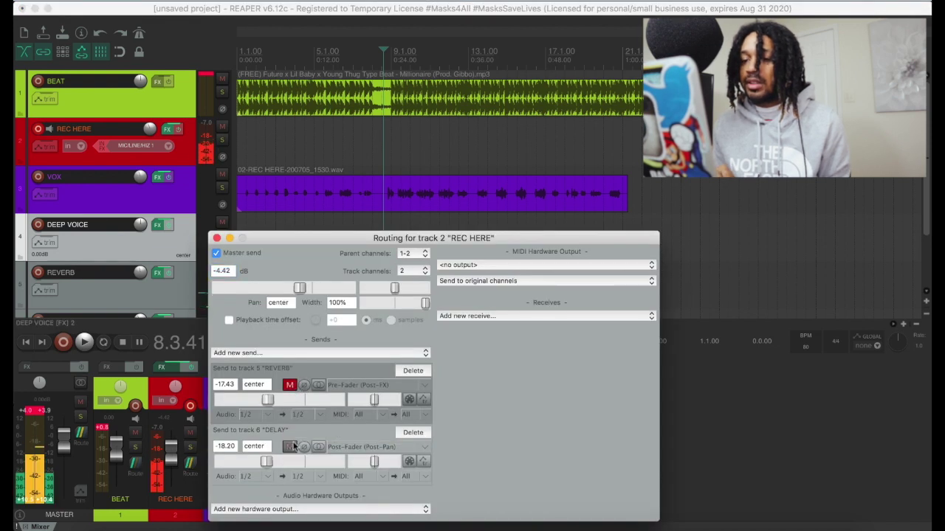
{"action": "left_click", "coordinate": [217, 238]}
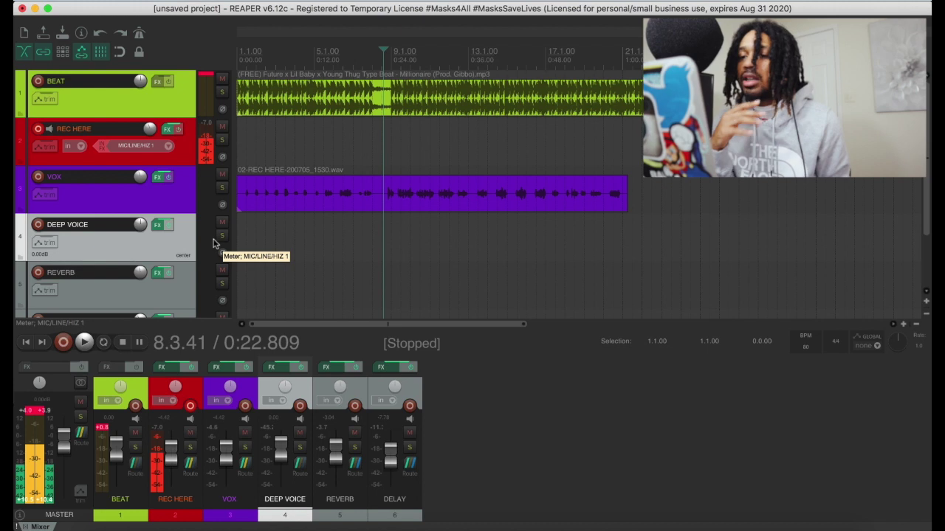
Add a send from the VOX track to DEEP VOICE and lower its level to -10.54 dB
{"action": "left_click", "coordinate": [245, 463]}
{"action": "left_click", "coordinate": [341, 353]}
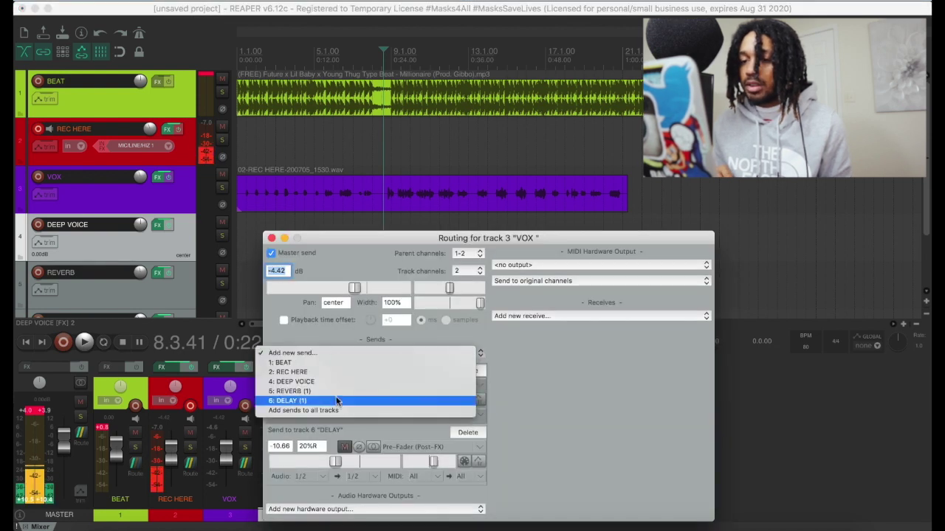
{"action": "left_click", "coordinate": [336, 384]}
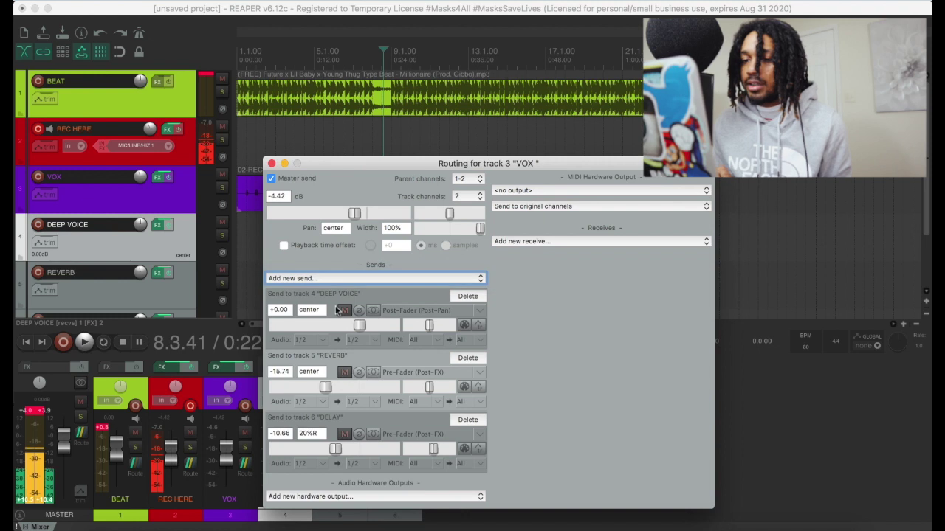
{"action": "left_click_drag", "start_coordinate": [359, 325], "coordinate": [335, 325]}
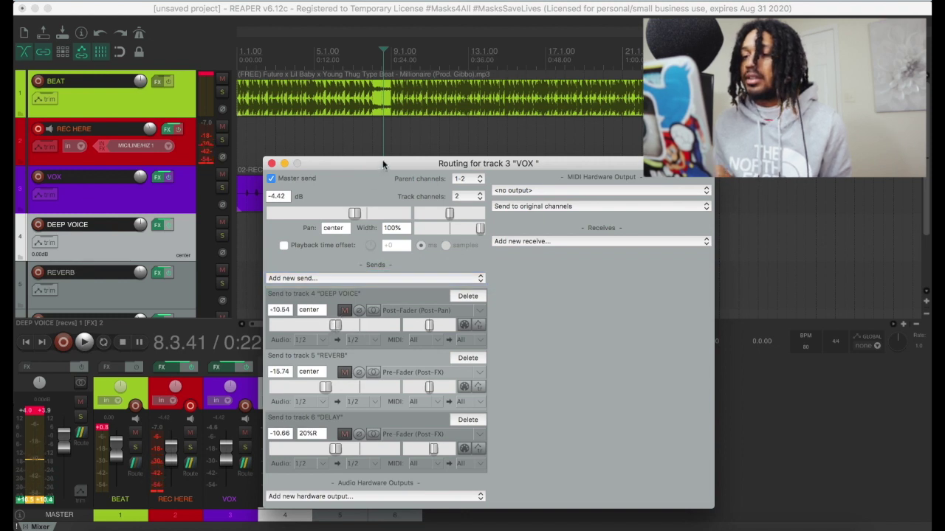
During playback, switch the VOX send to DEEP VOICE to Pre-Fader (Post-FX) and raise its level to +1.04 dB, then stop playback
{"action": "left_click_drag", "start_coordinate": [383, 164], "coordinate": [536, 161]}
{"action": "key", "text": "space"}
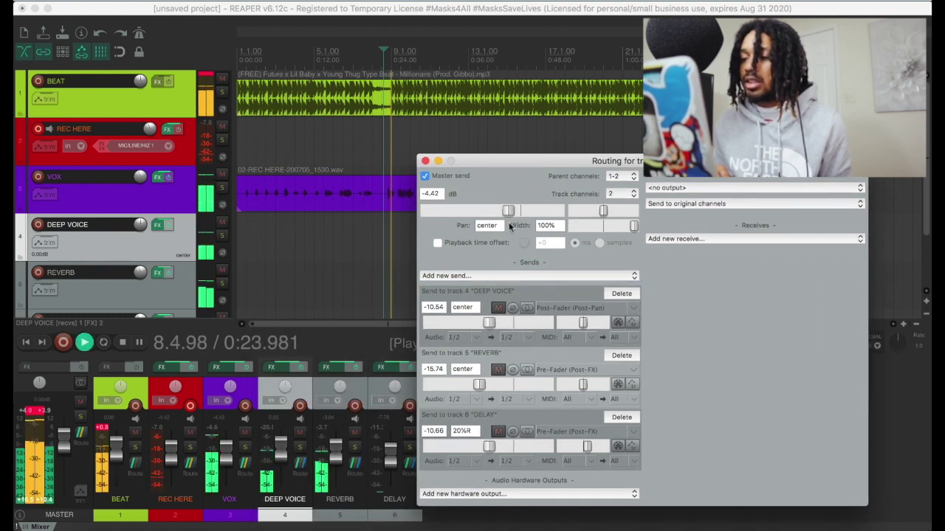
{"action": "left_click_drag", "start_coordinate": [489, 323], "coordinate": [518, 322]}
{"action": "left_click", "coordinate": [576, 308]}
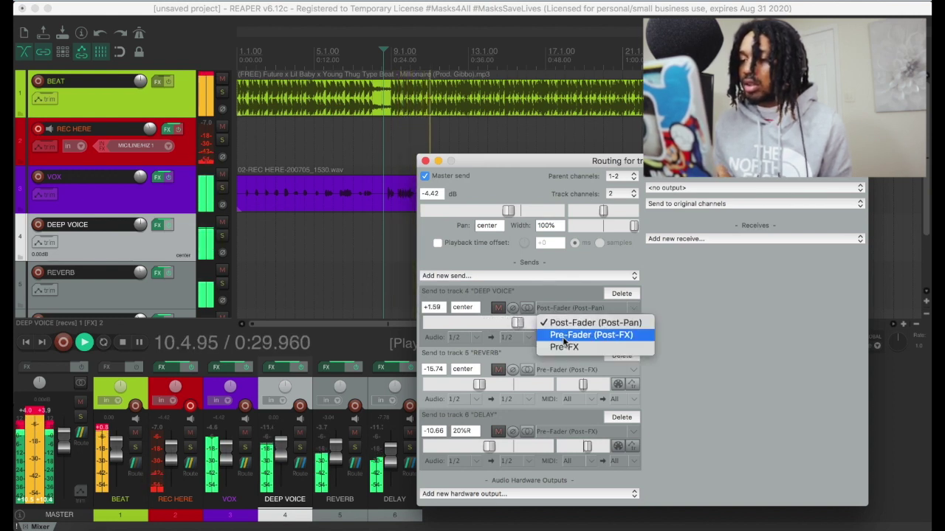
{"action": "left_click", "coordinate": [564, 336]}
{"action": "left_click_drag", "start_coordinate": [517, 323], "coordinate": [516, 323]}
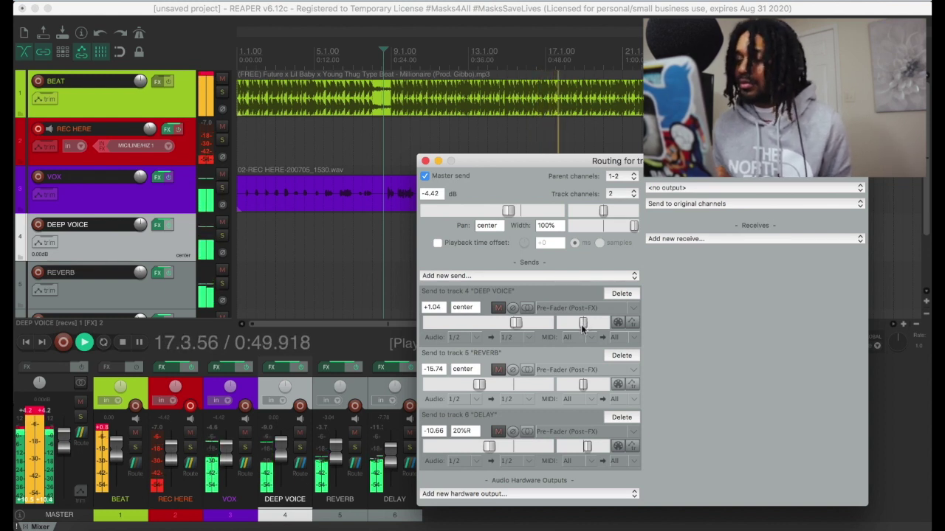
{"action": "left_click", "coordinate": [425, 161]}
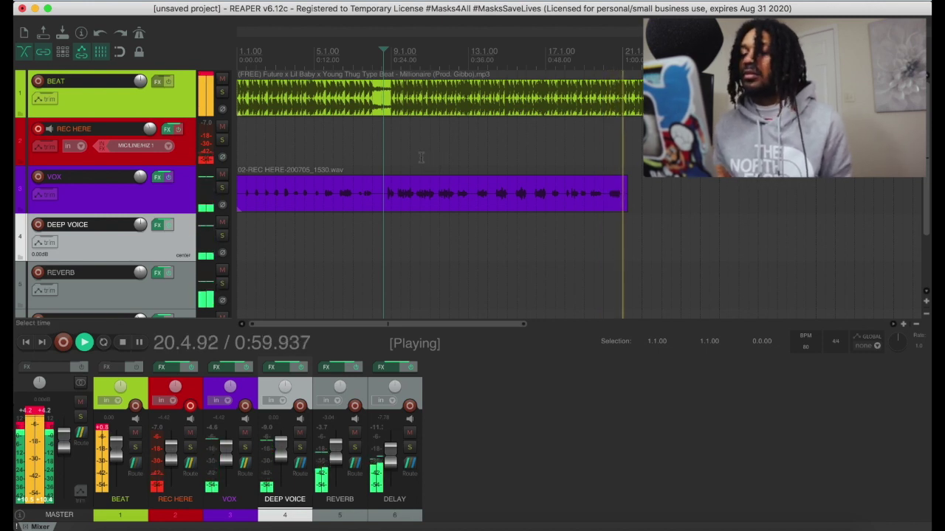
{"action": "key", "text": "space"}
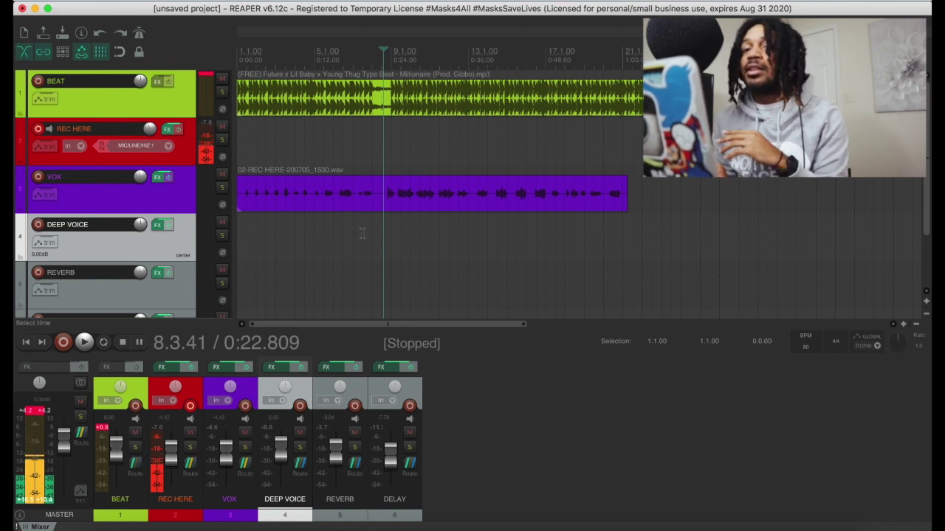
Raise the REC HERE track's volume to -2.90 dB and review the VOX track's send routing
{"action": "scroll", "coordinate": [367, 237], "scroll_direction": "up", "scroll_amount": 5}
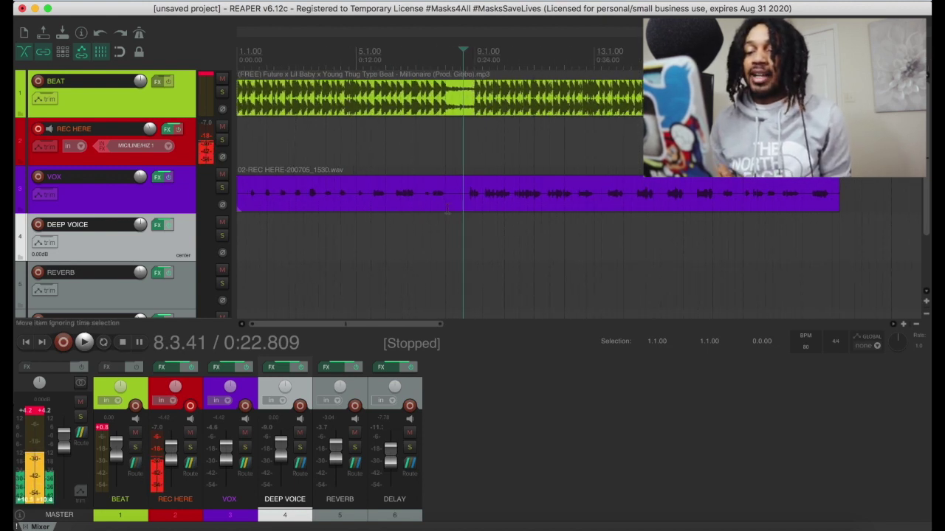
{"action": "scroll", "coordinate": [172, 463], "scroll_direction": "up", "scroll_amount": 2}
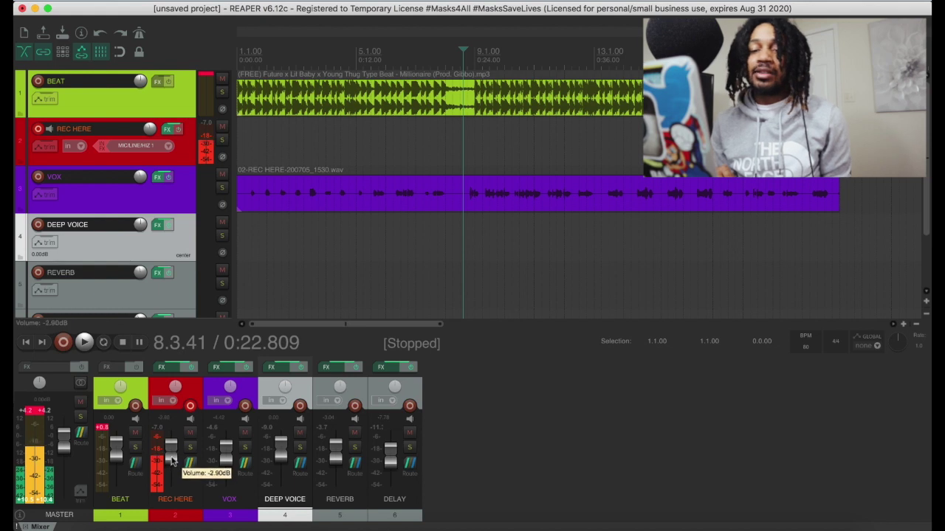
{"action": "left_click", "coordinate": [244, 464]}
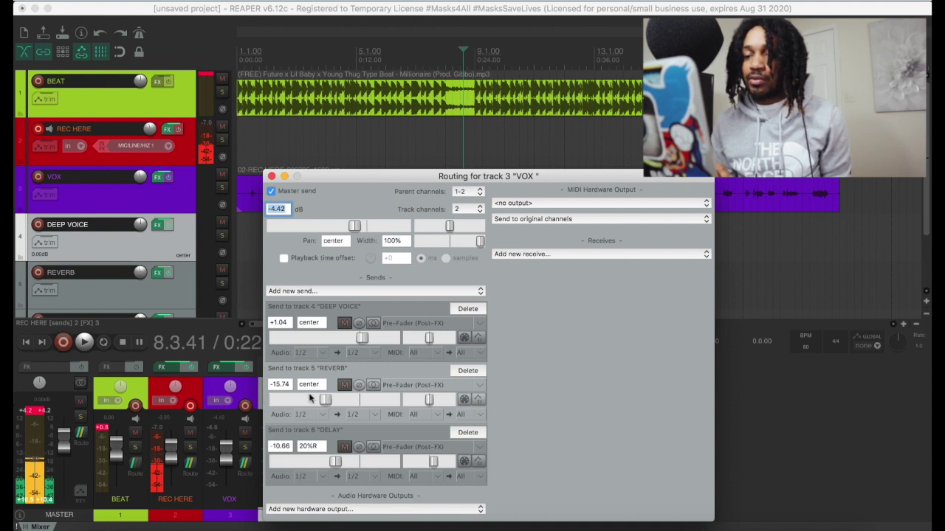
{"action": "left_click", "coordinate": [272, 177]}
Select the REC HERE track and place the edit cursor at 8.3.62, just before measure 9
{"action": "left_click", "coordinate": [175, 161]}
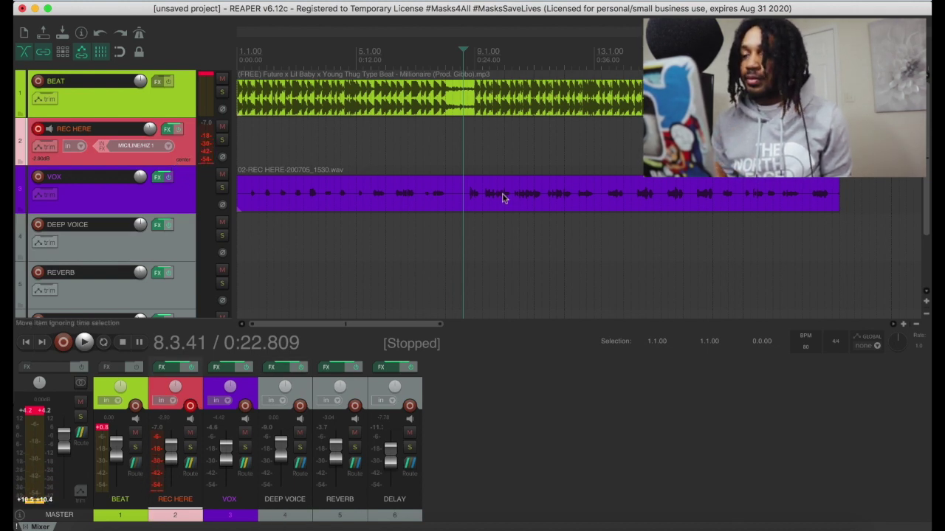
{"action": "left_click", "coordinate": [463, 140]}
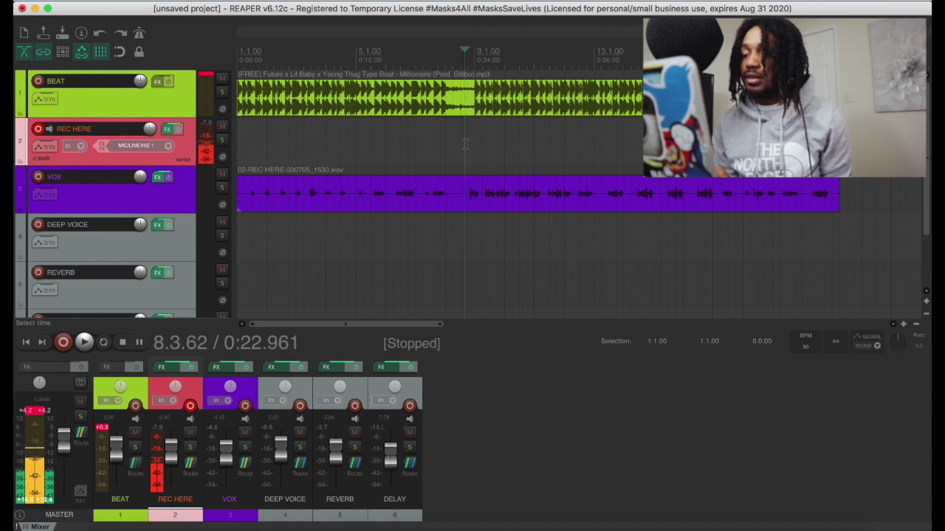
{"action": "left_click_drag", "start_coordinate": [838, 208], "coordinate": [826, 209]}
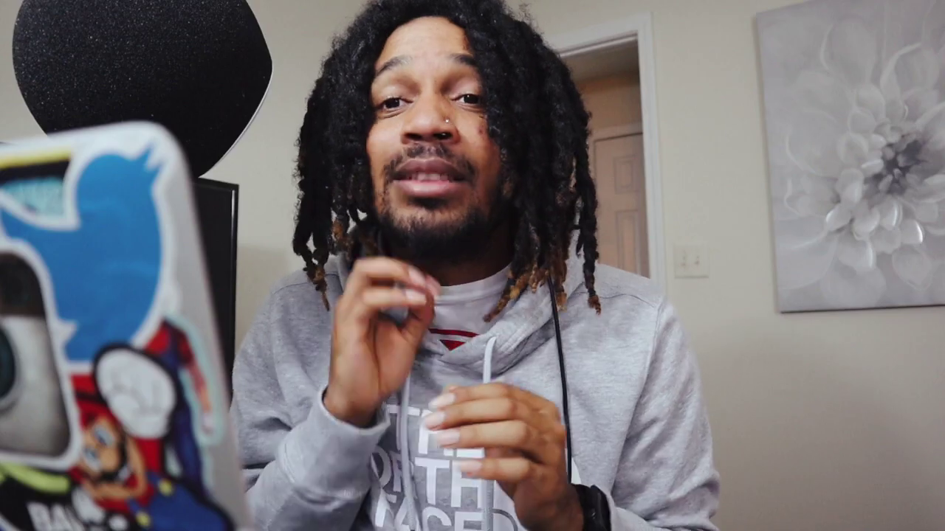